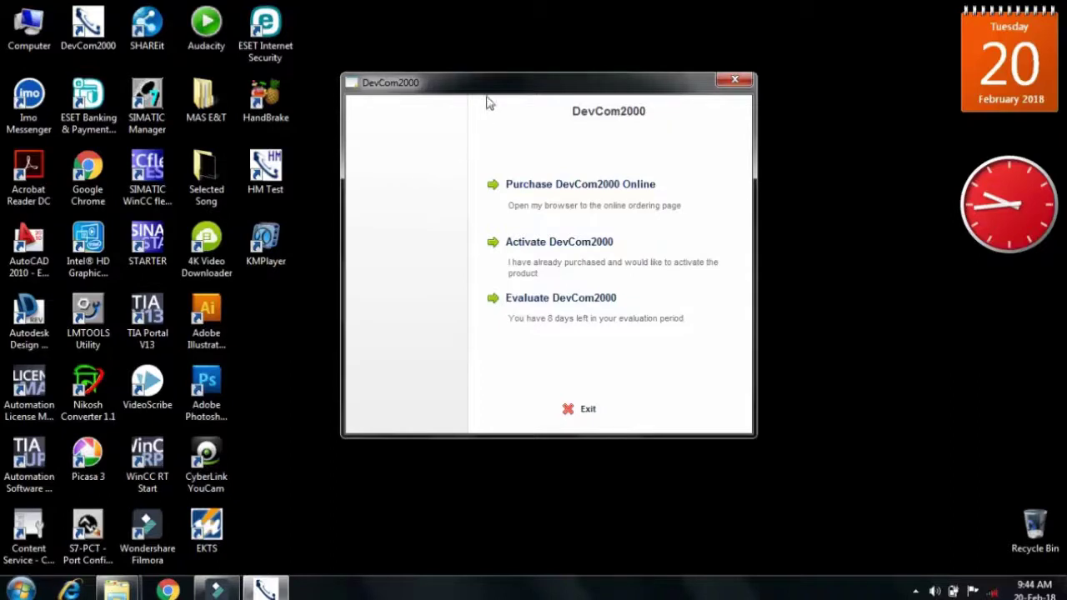
left_click_drag(505, 83, 496, 72)
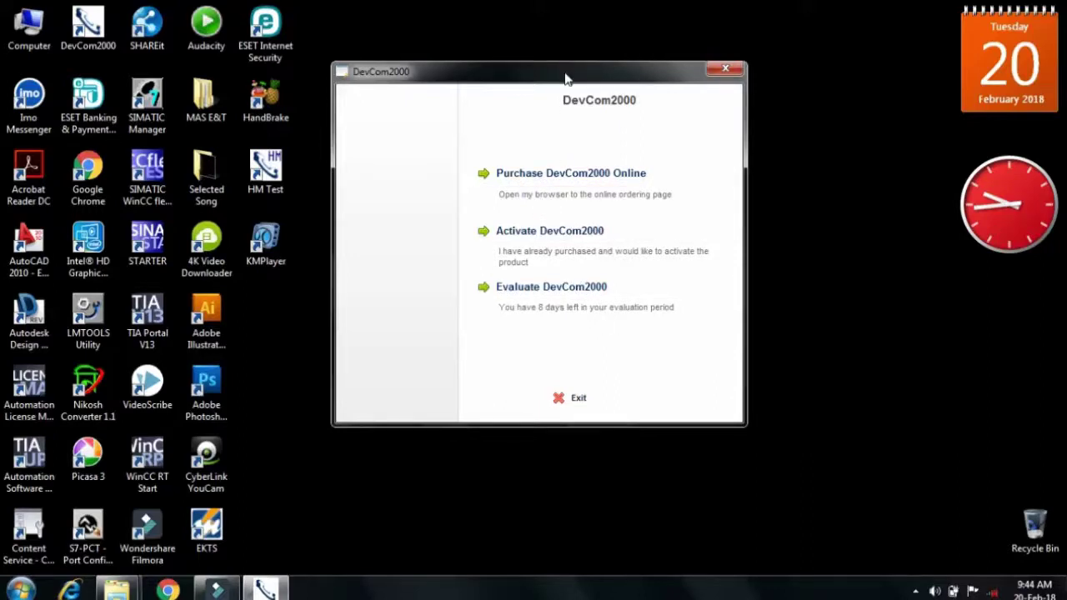
left_click_drag(565, 78, 549, 47)
right_click(307, 217)
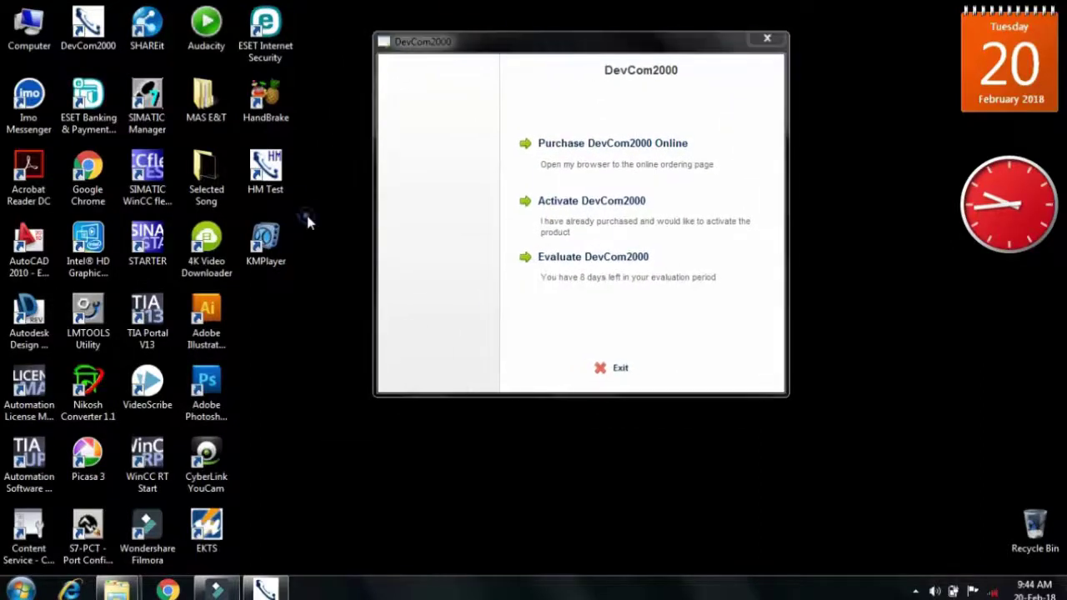
left_click(347, 262)
right_click(334, 326)
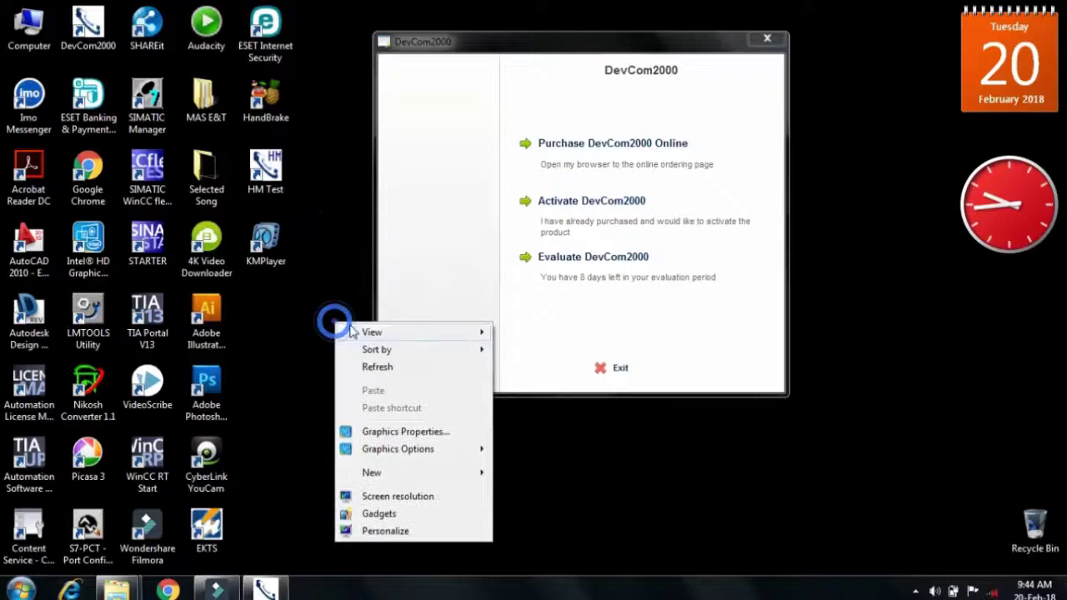
left_click(383, 369)
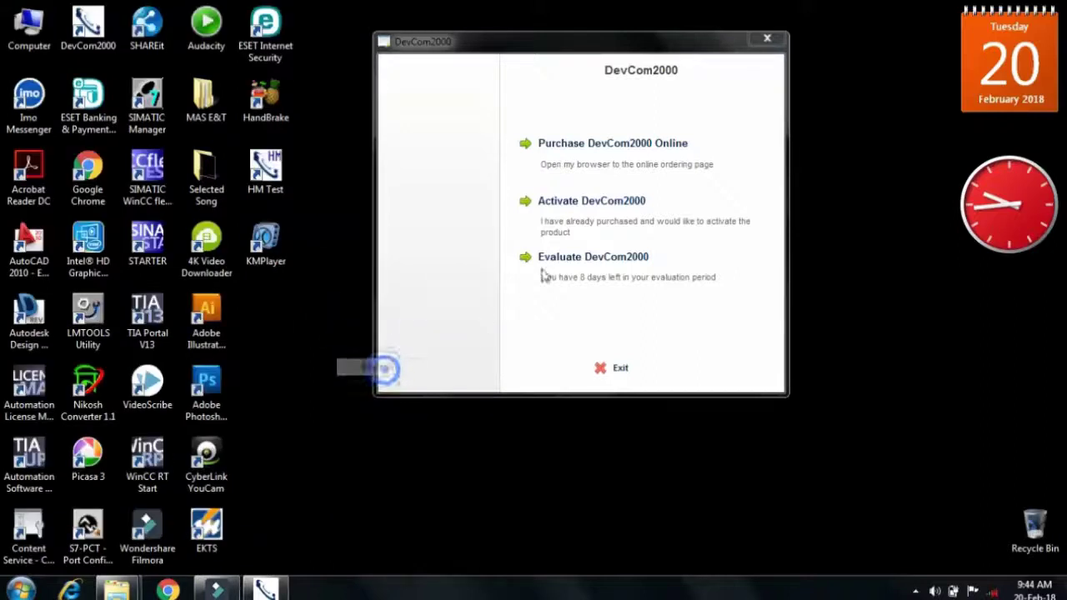
- Start DevCom2000 in evaluation mode and suppress all device status messages for the connected transmitter
left_click(589, 260)
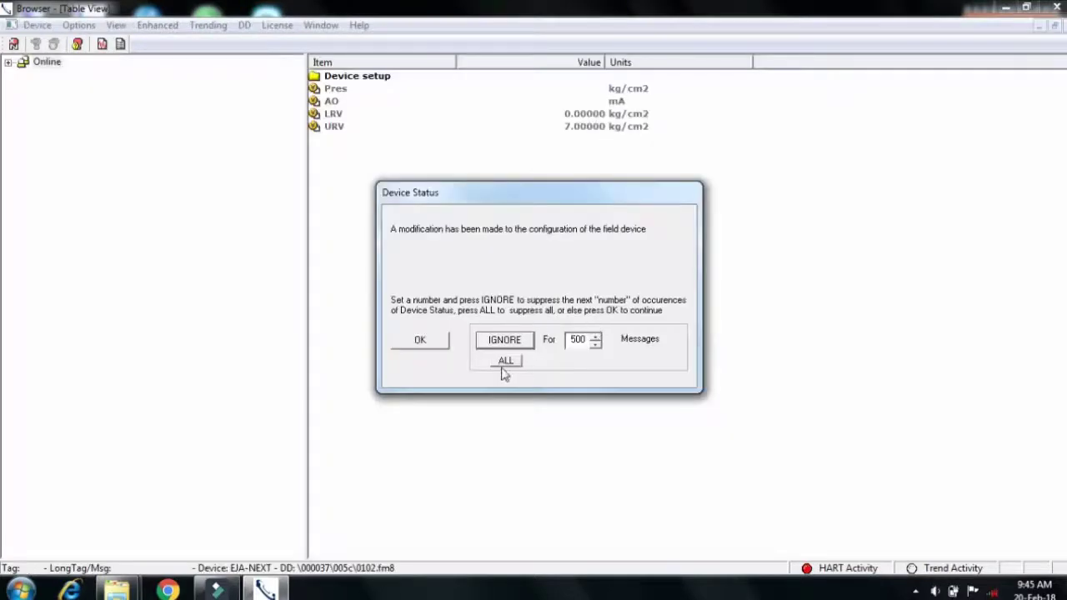
left_click(504, 364)
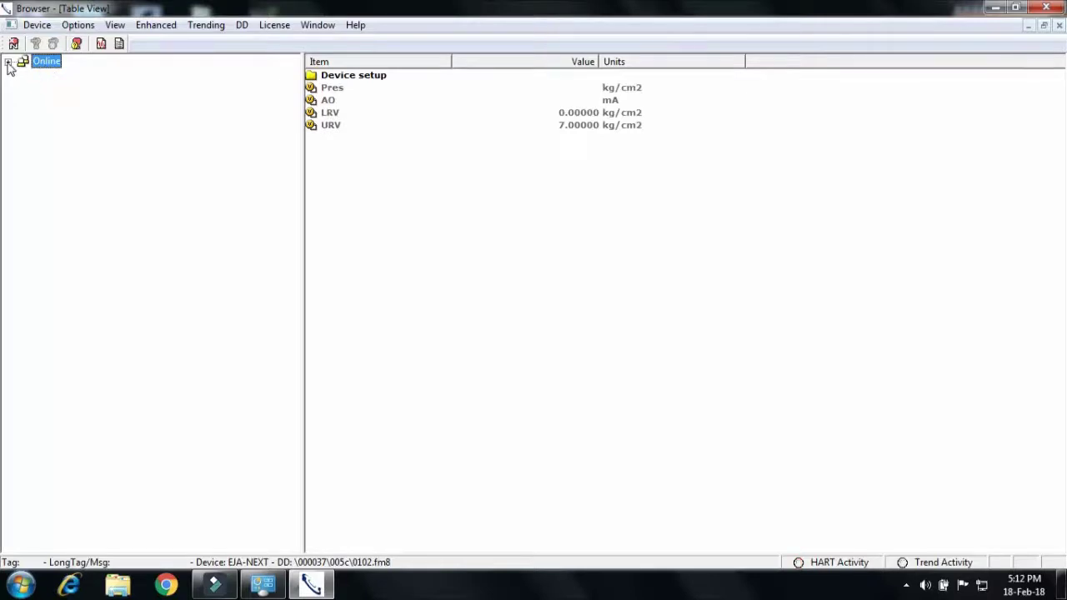
- Open the device setup's Review page and examine the manufacturer, model, LRV, URV and display output entries
left_click(7, 63)
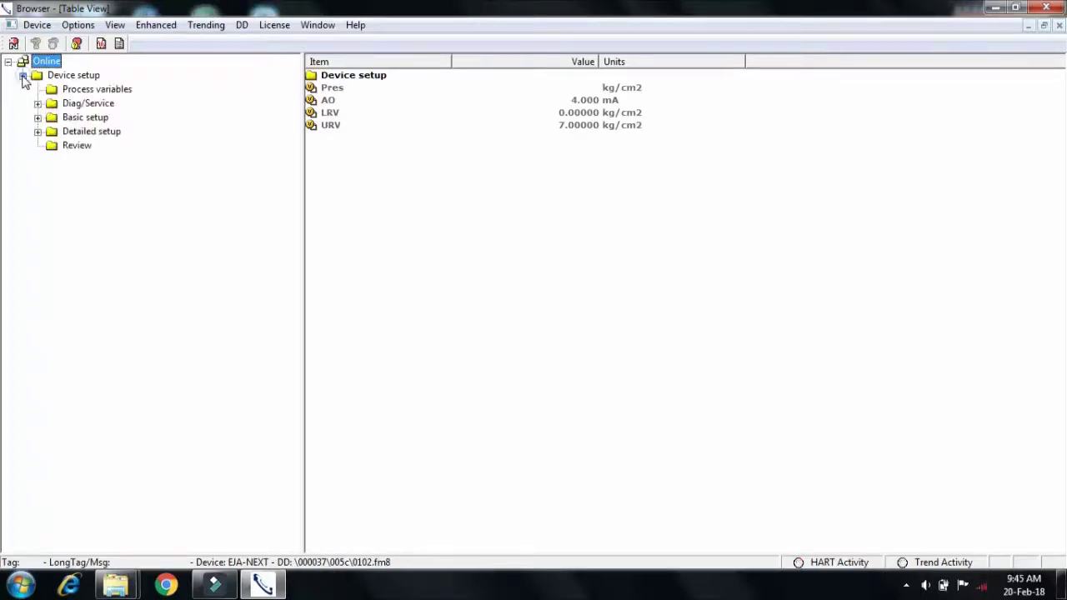
left_click(67, 147)
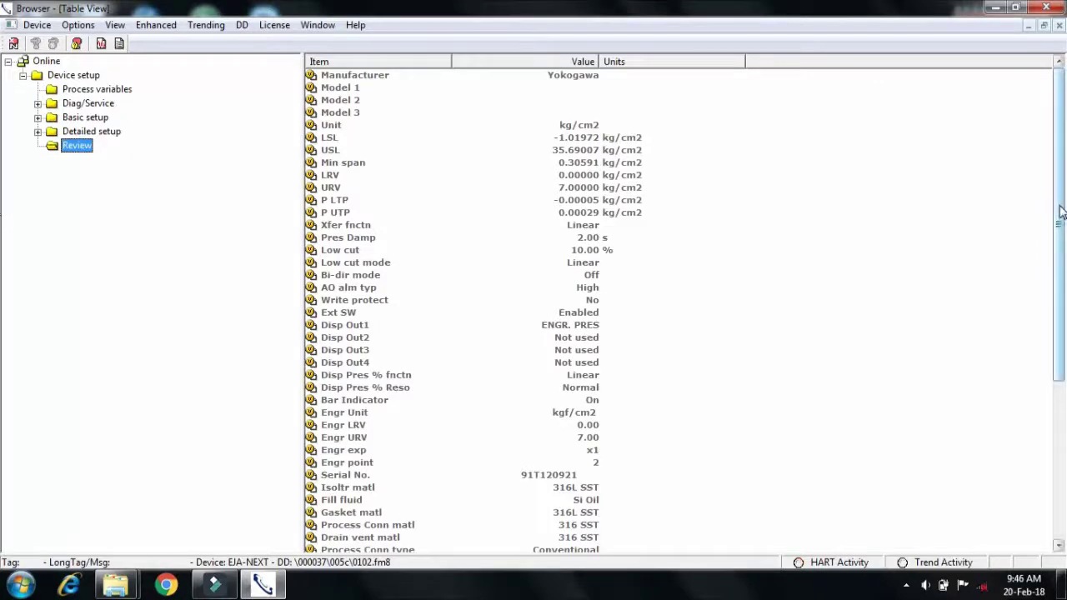
left_click_drag(1060, 209, 1063, 304)
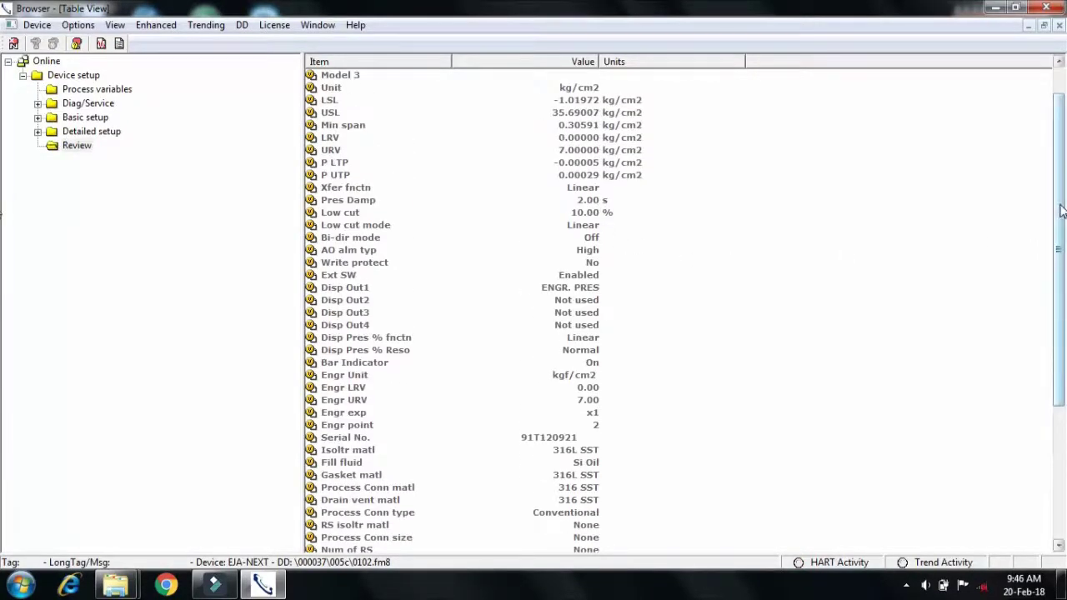
scroll(1059, 210, "up", 1)
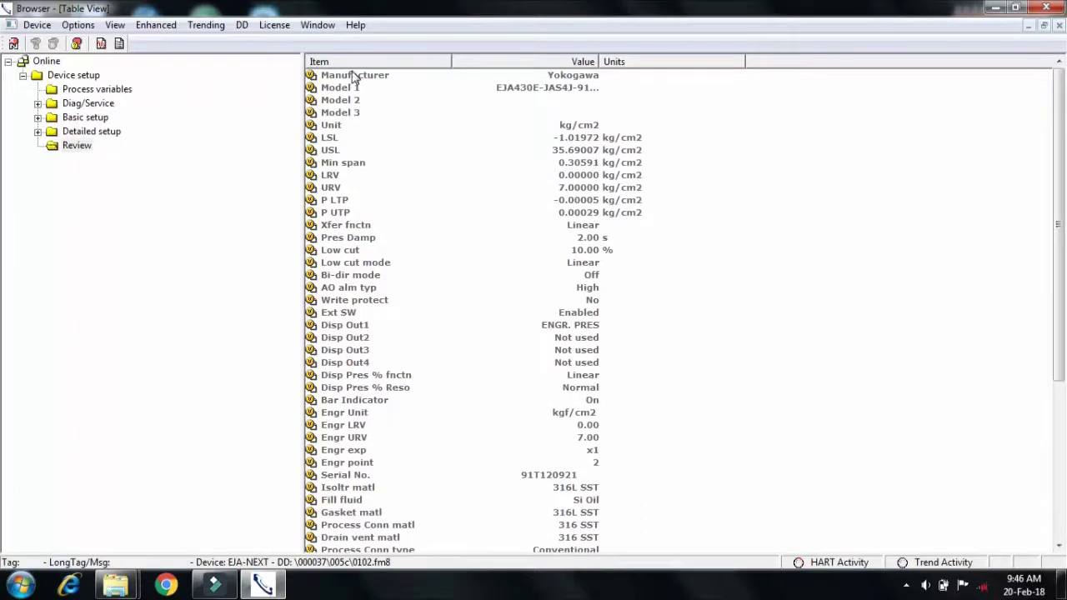
left_click(600, 79)
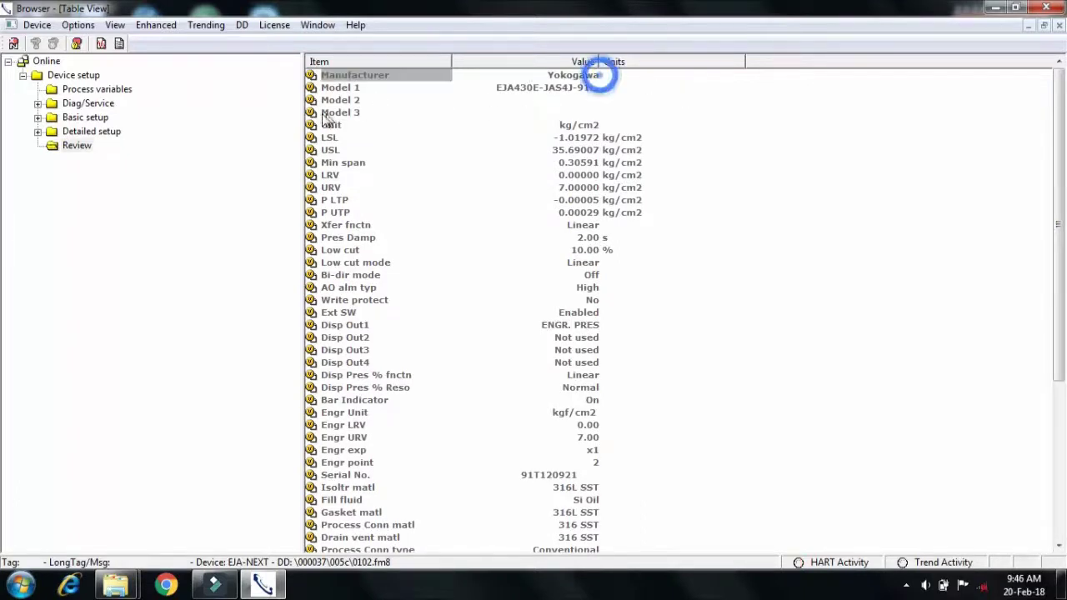
left_click(518, 92)
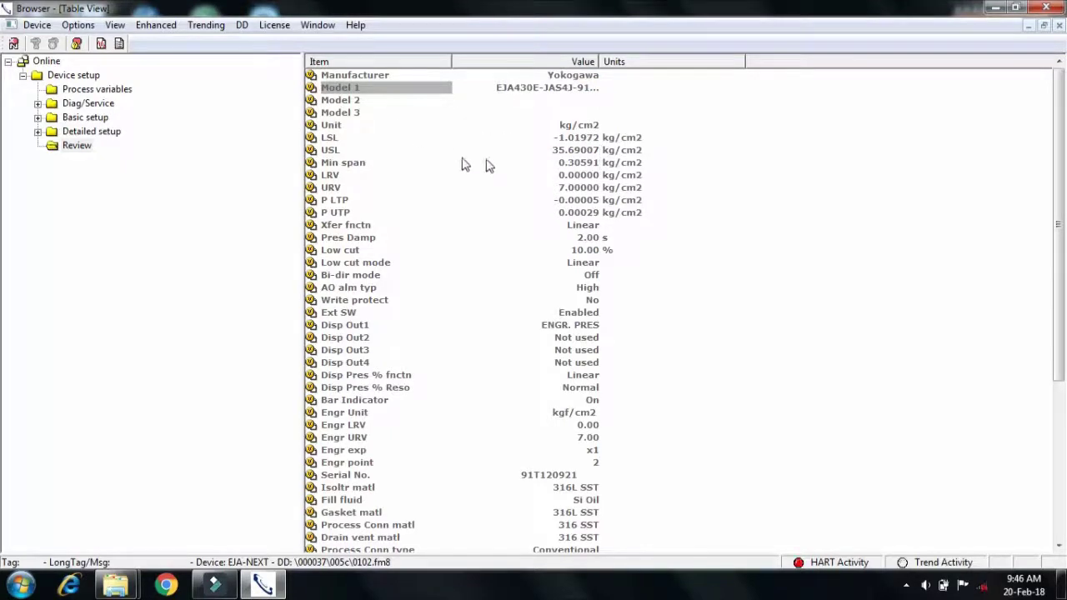
left_click(351, 190)
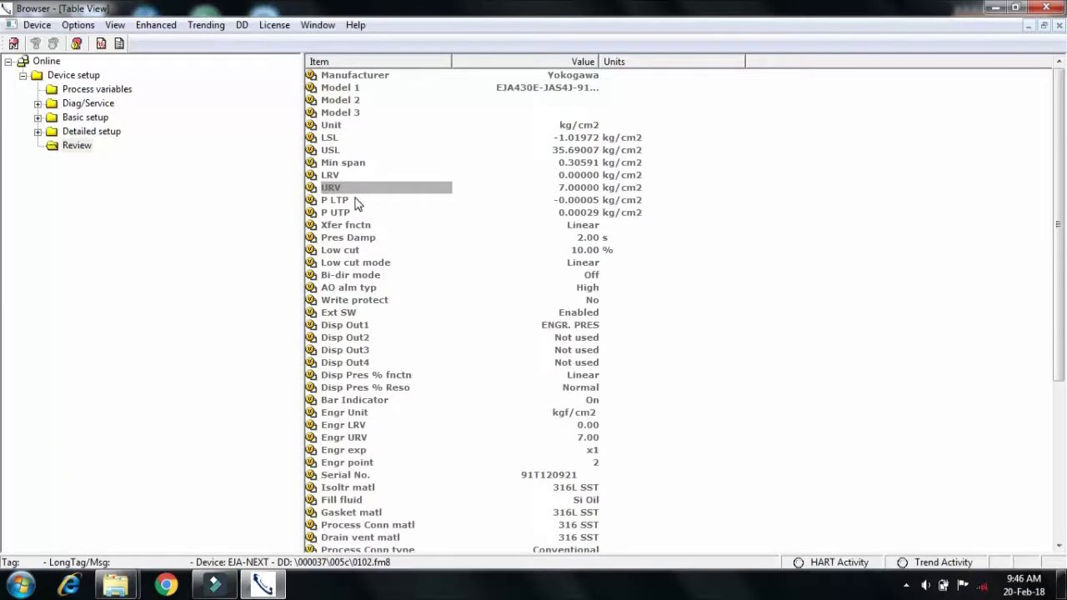
left_click(342, 198)
left_click(331, 190)
left_click(333, 175)
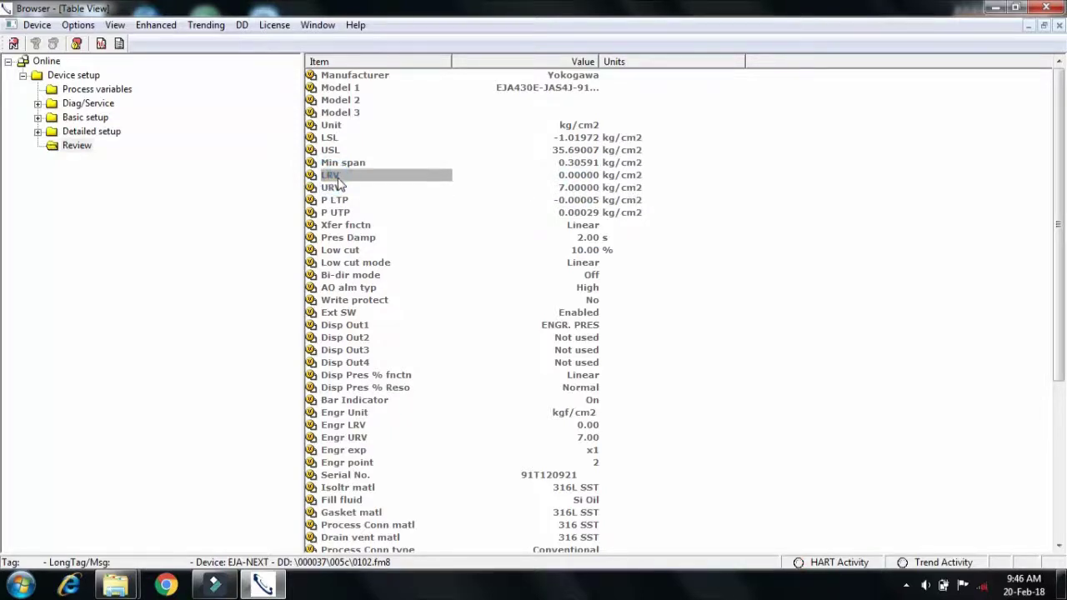
left_click(575, 178)
left_click(577, 362)
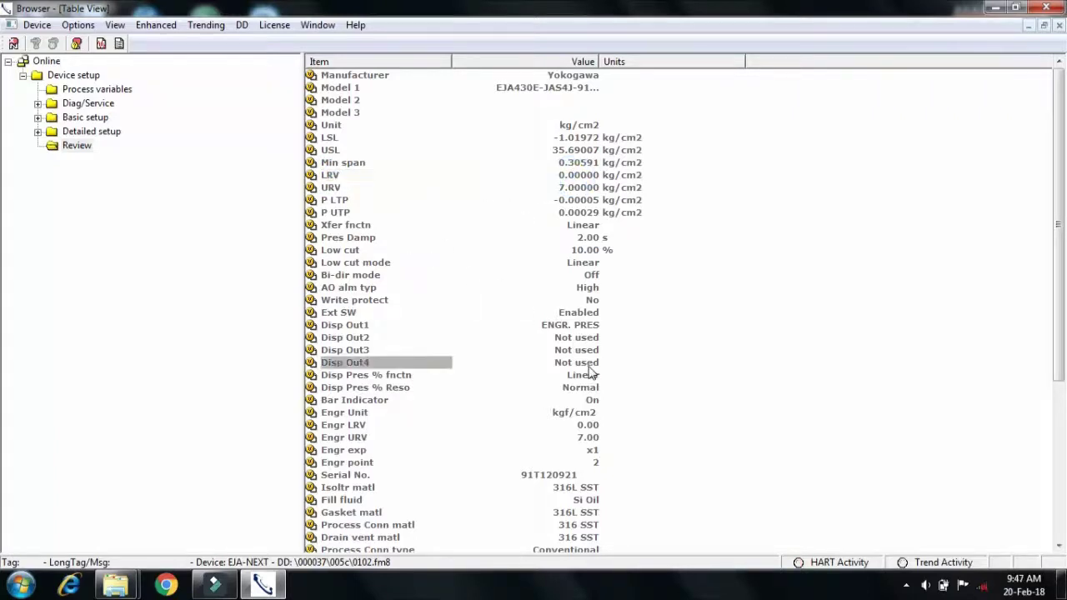
- Examine the remaining Review parameters, especially Engr LRV, Engr URV, Engr exp and Engr point
left_click_drag(1063, 340, 1064, 508)
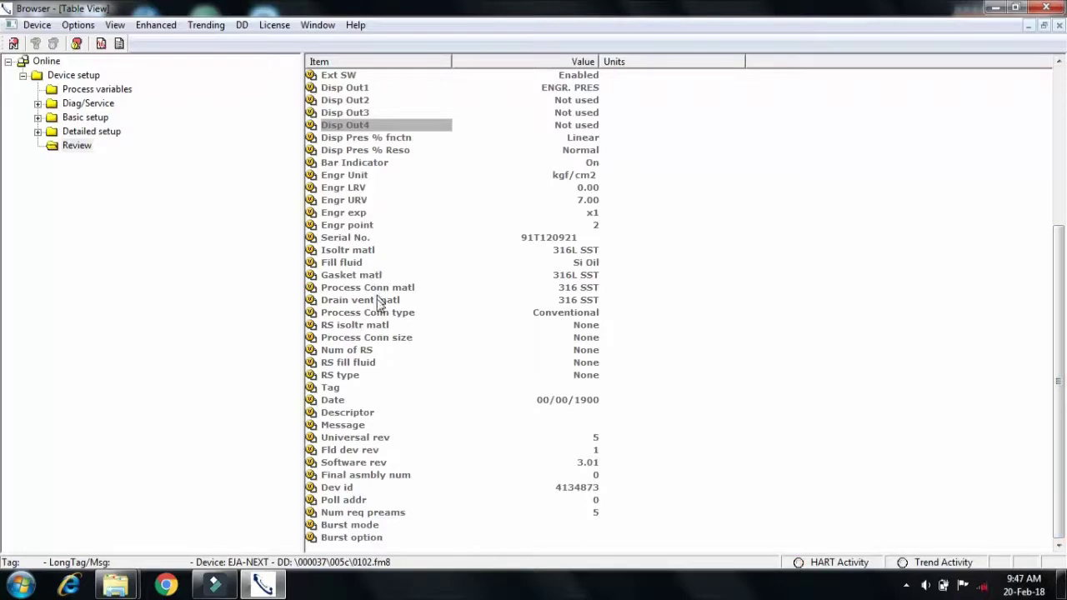
left_click(354, 226)
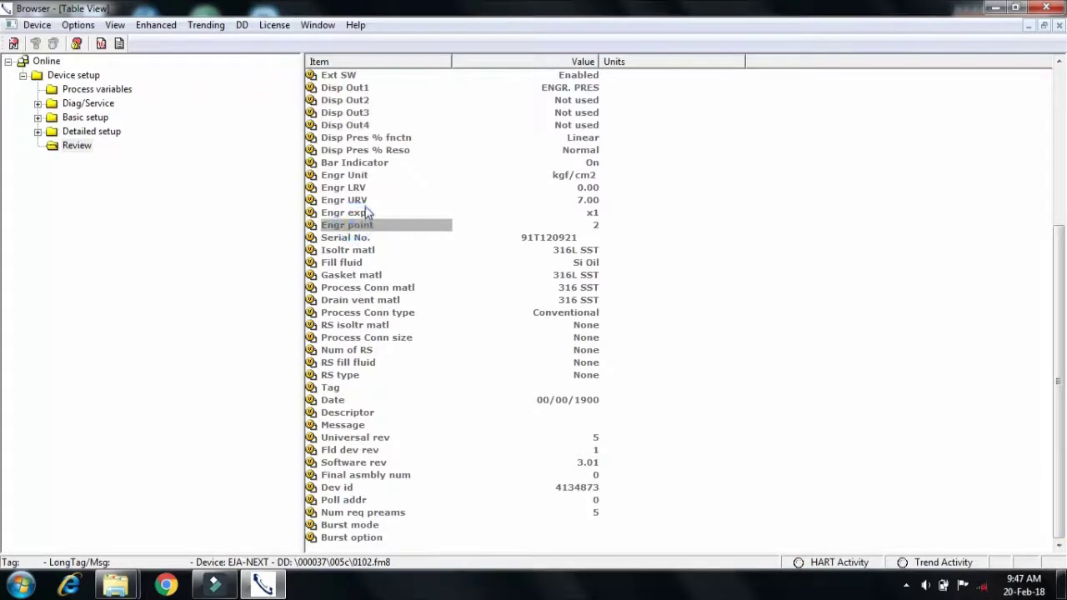
left_click(365, 200)
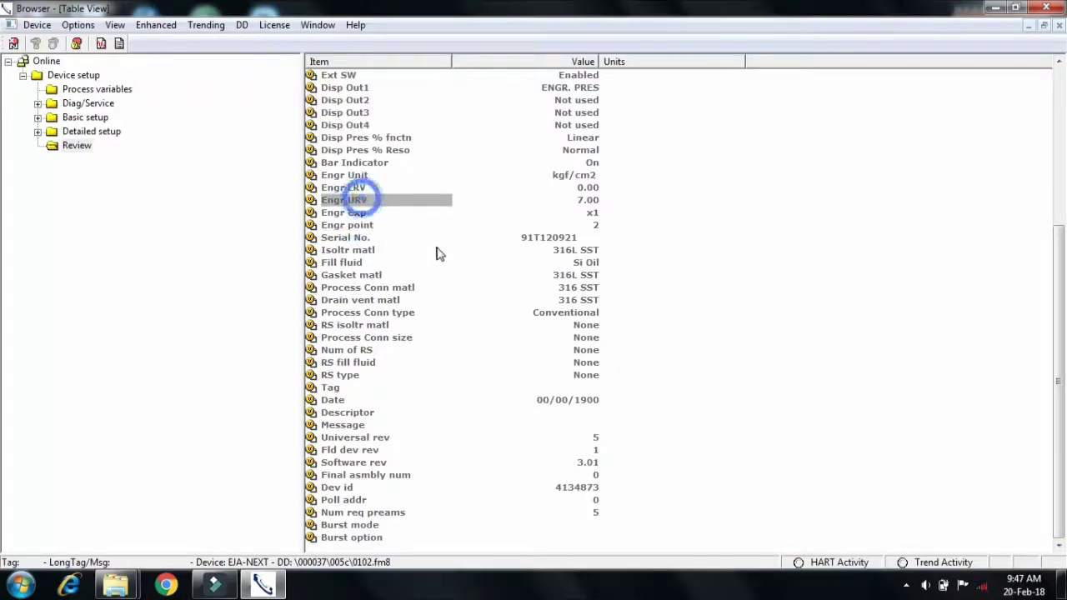
left_click(358, 214)
left_click(363, 200)
left_click(358, 214)
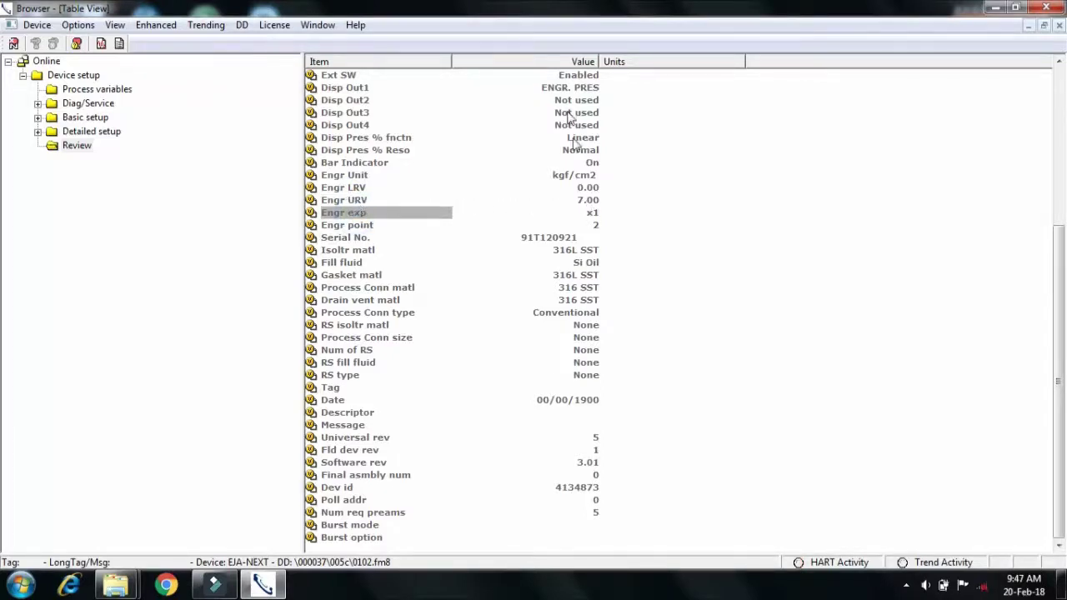
left_click(359, 201)
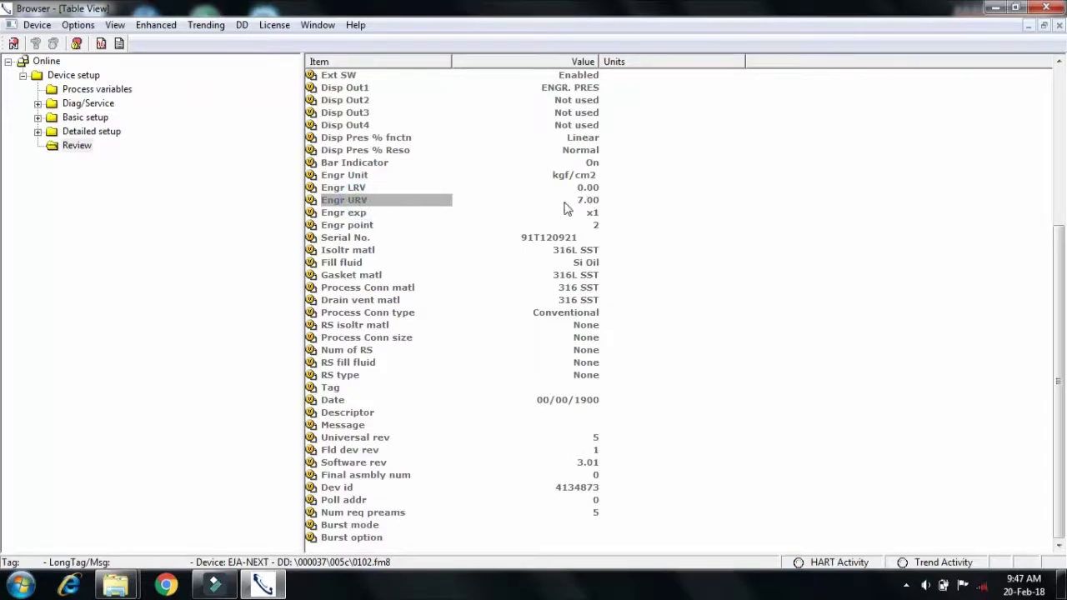
left_click(365, 188)
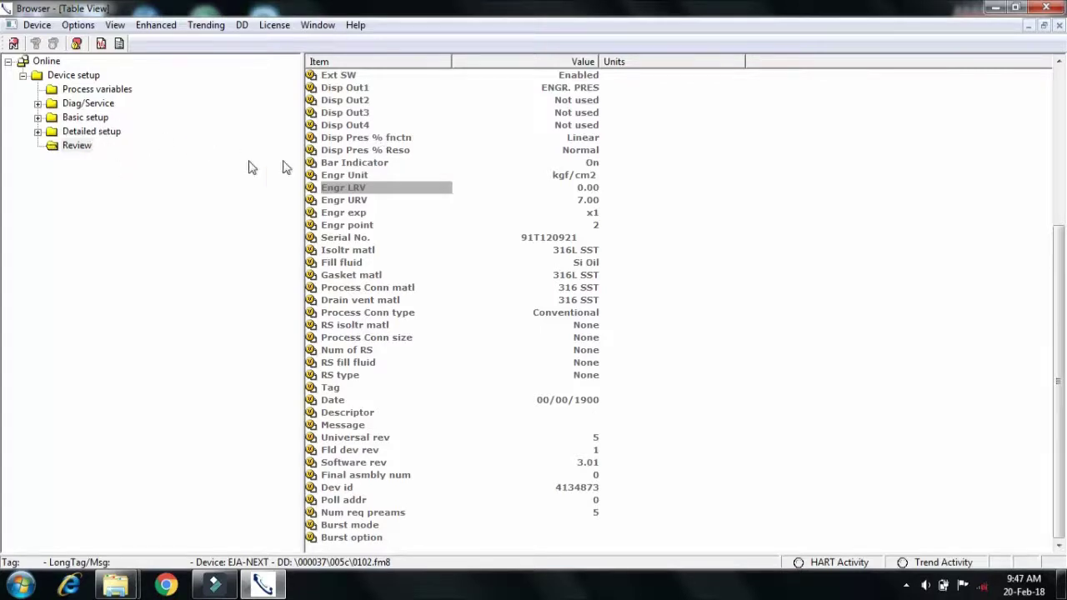
- Open the Keypad input parameters for Re-range within the Diag/Service calibration settings
left_click(37, 103)
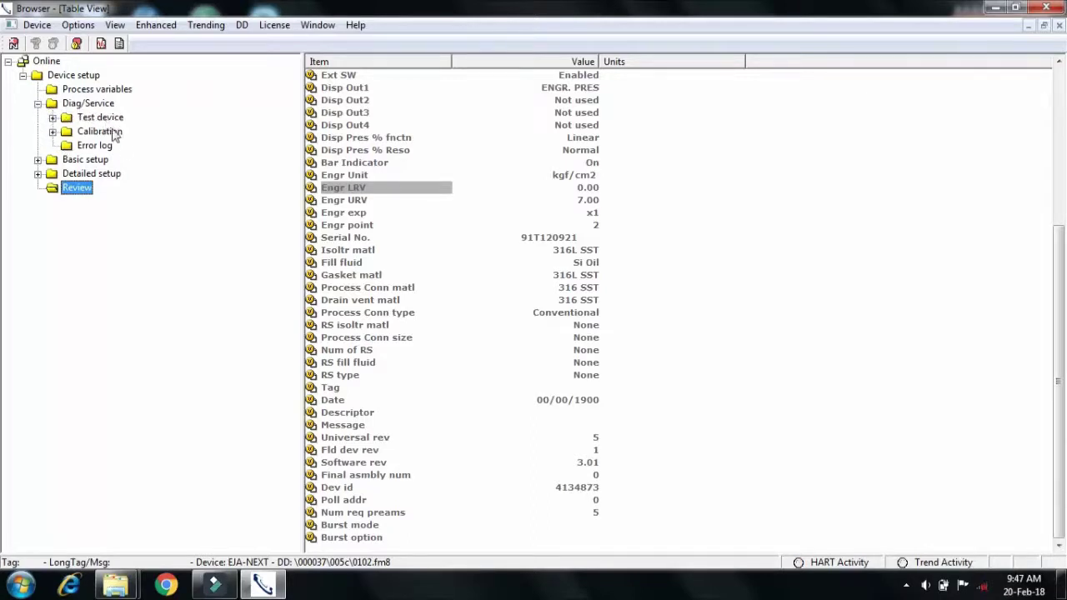
left_click(52, 132)
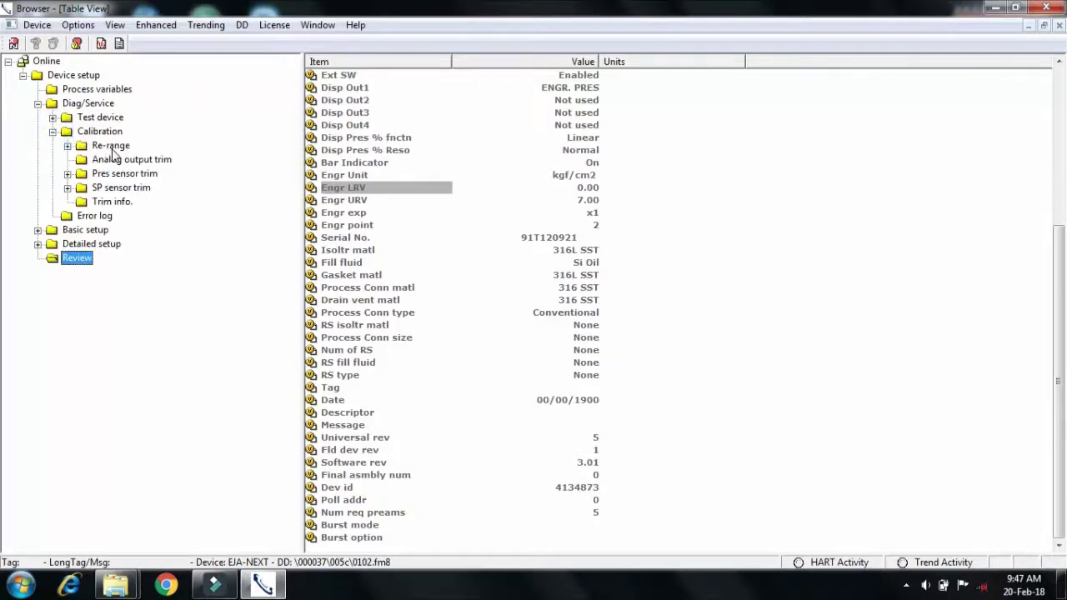
left_click(67, 146)
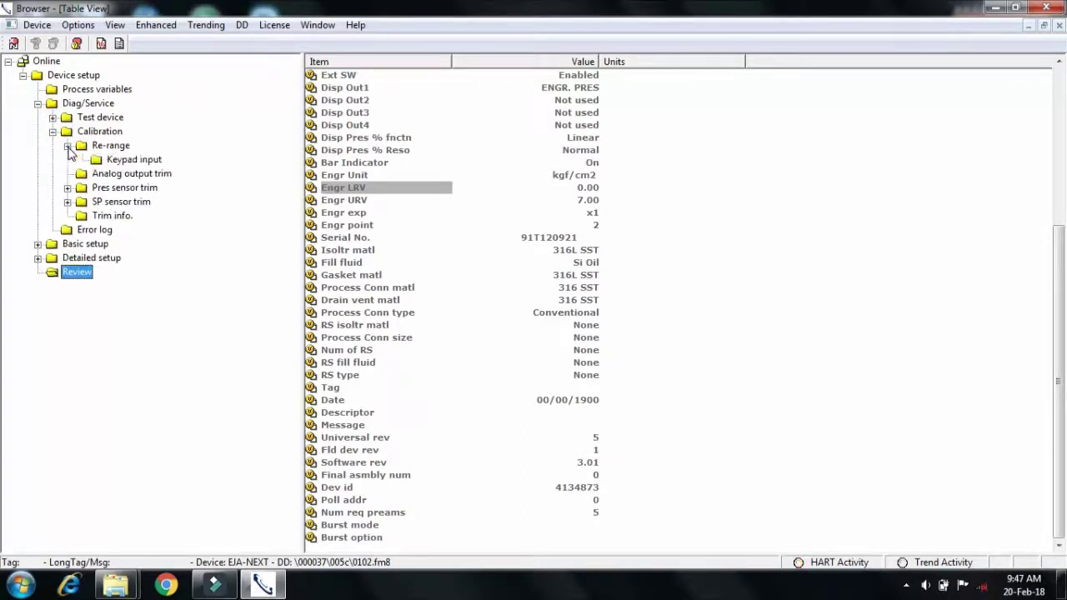
left_click(144, 164)
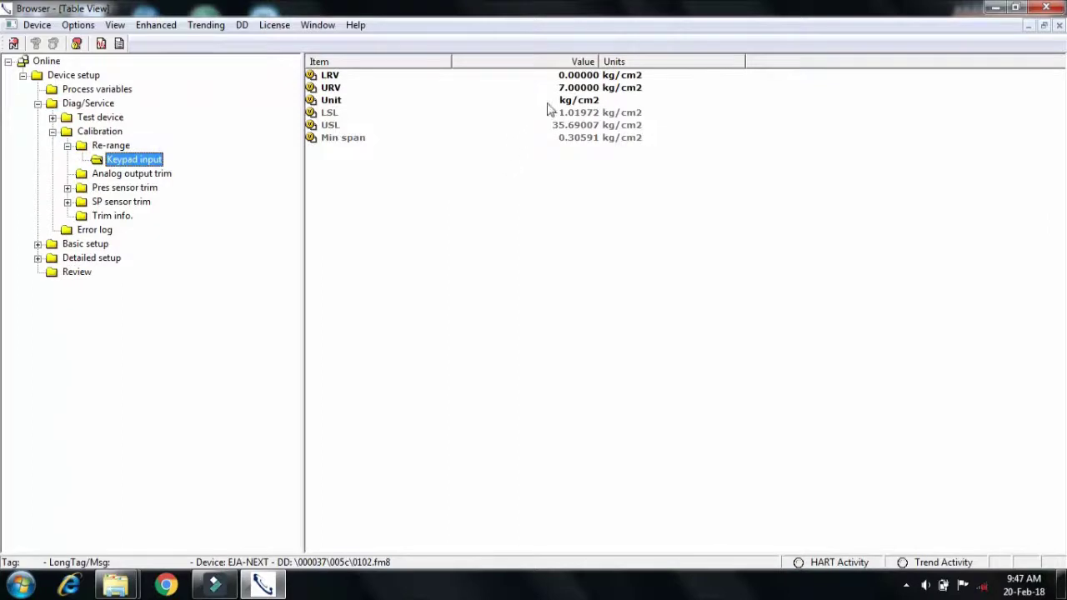
- Set the URV to 5.00 kg/cm2, accept the loop current change, and send the new value to the device
left_click(566, 88)
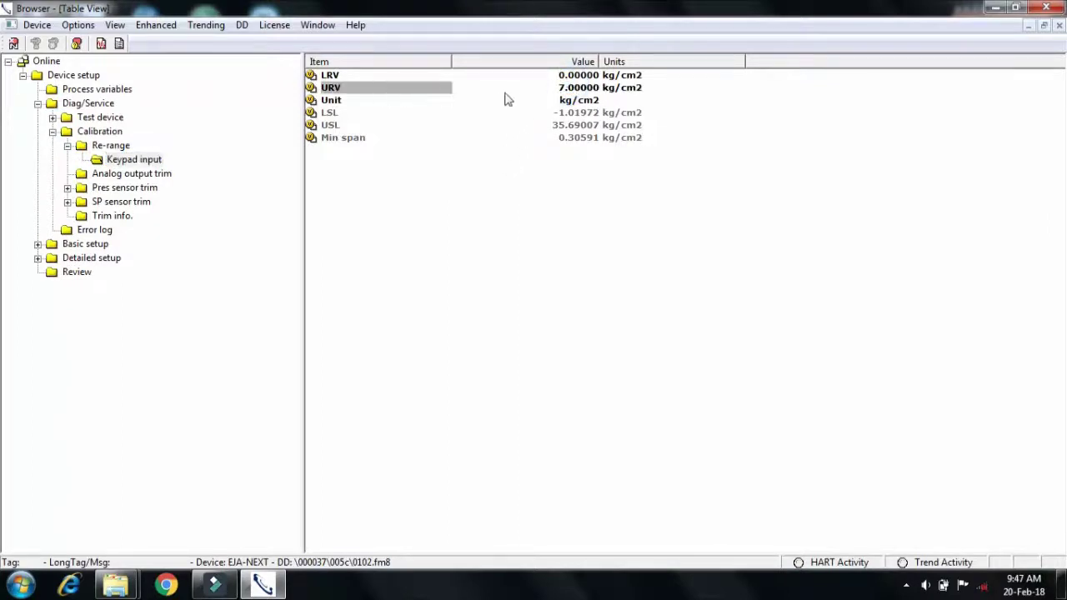
double_click(353, 93)
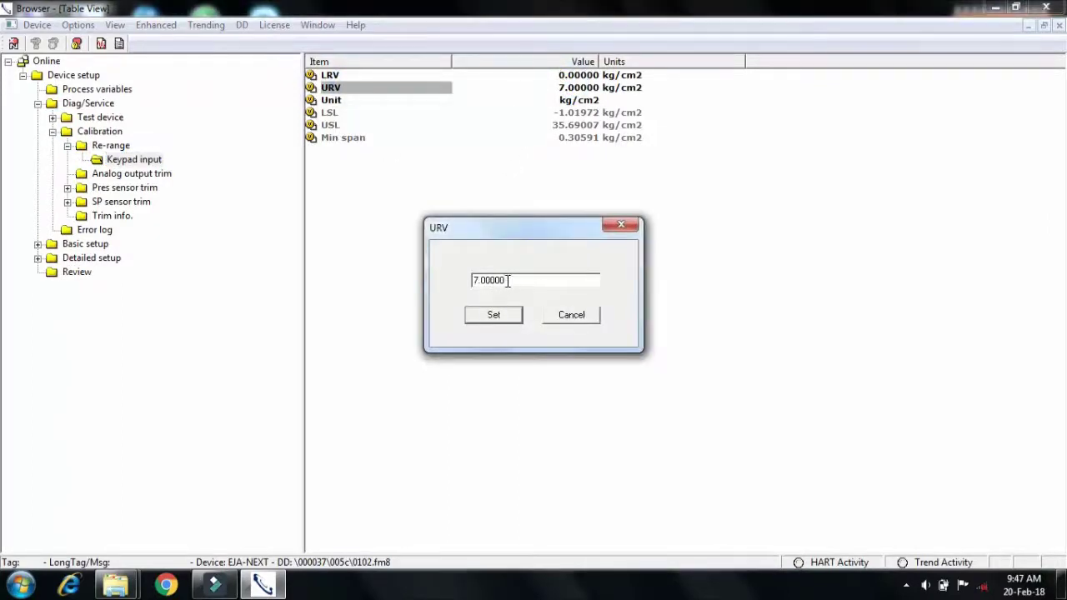
left_click_drag(507, 280, 217, 276)
type("5")
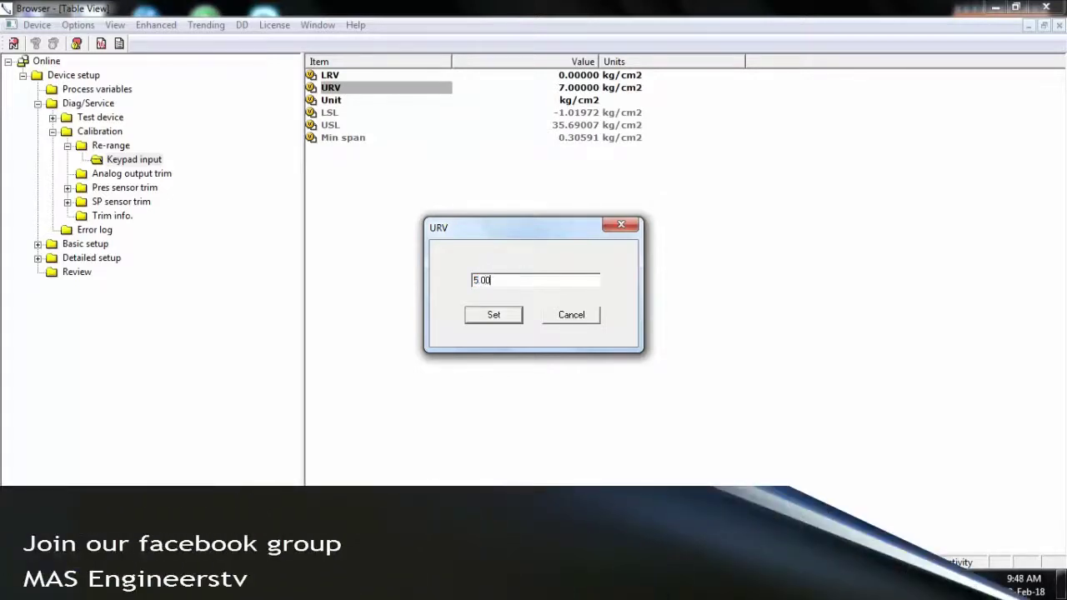
type(".00")
left_click(495, 320)
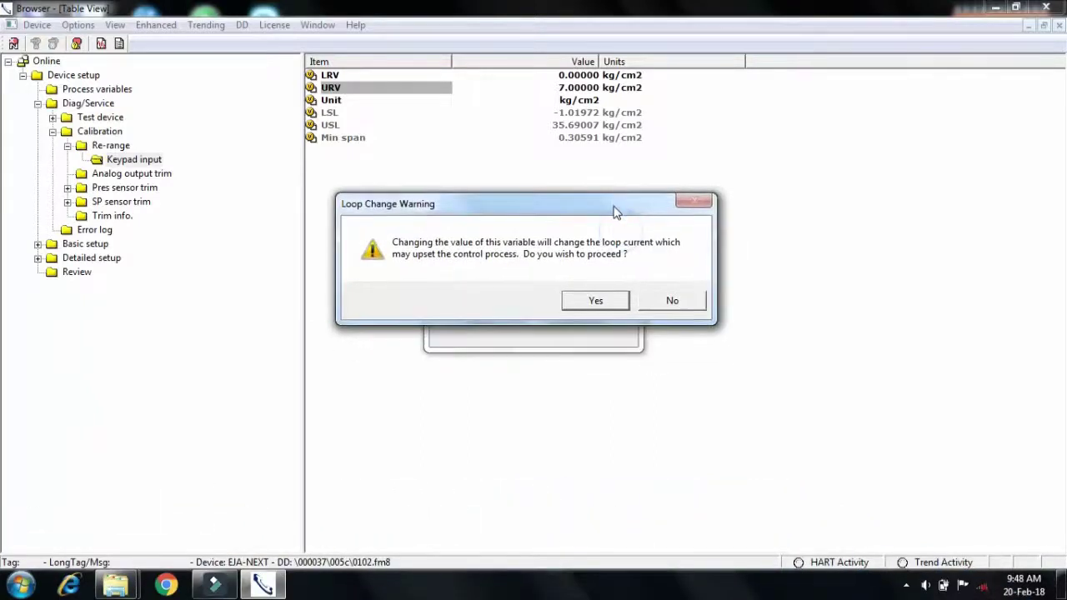
left_click(595, 302)
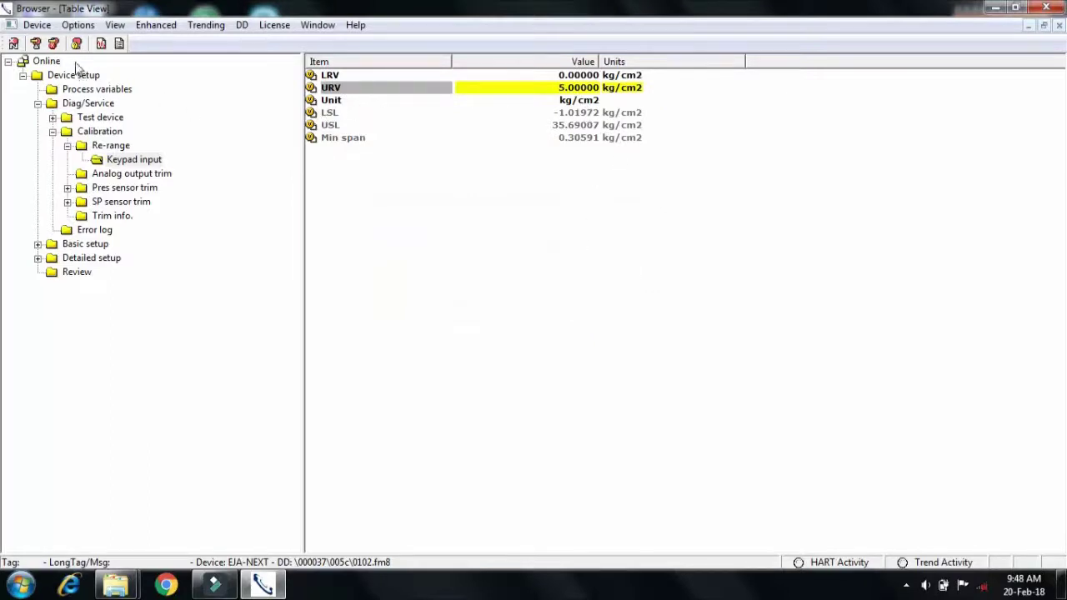
left_click(36, 44)
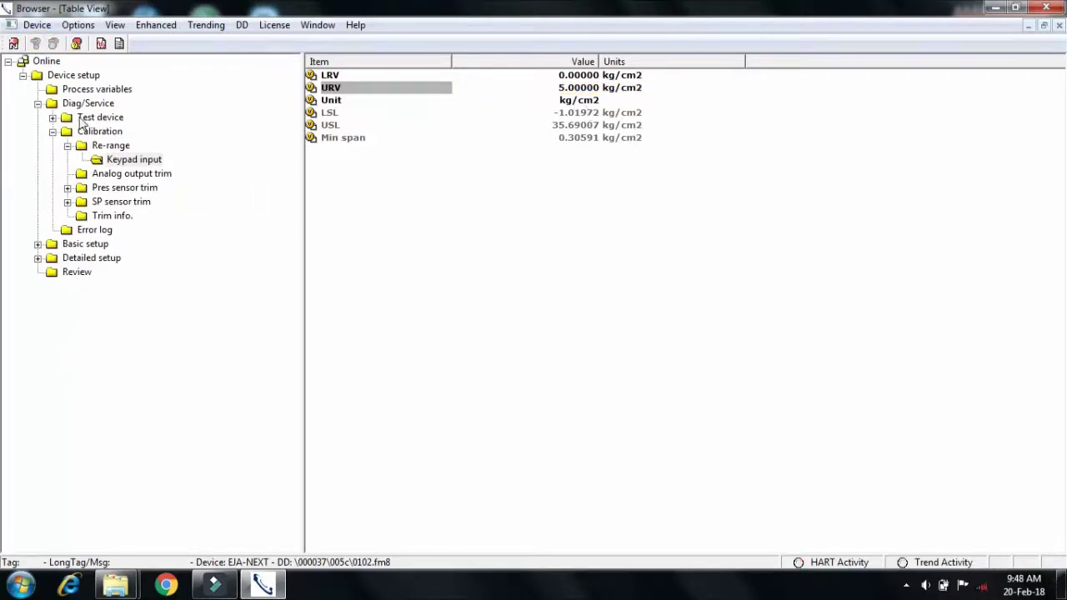
- Examine the pressure units available for the Keypad input's Unit parameter and leave without changing it
left_click(335, 75)
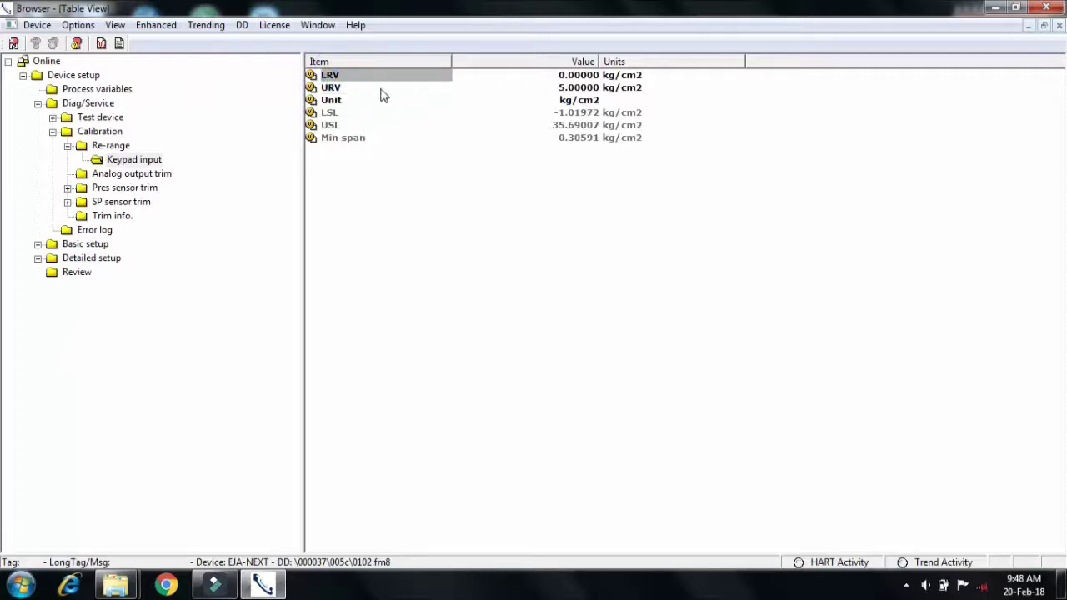
left_click(569, 101)
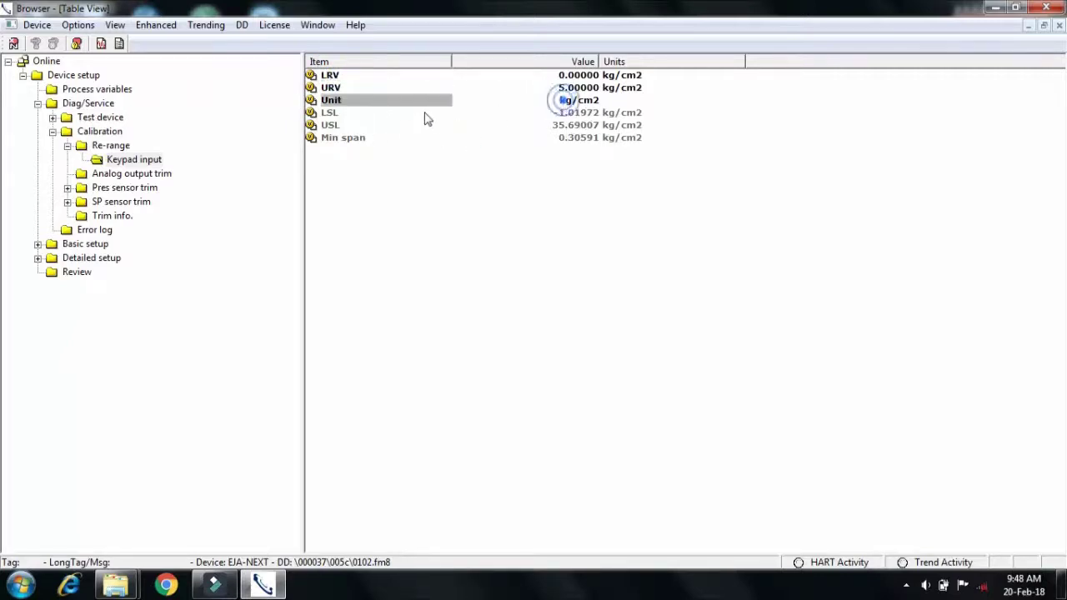
double_click(335, 100)
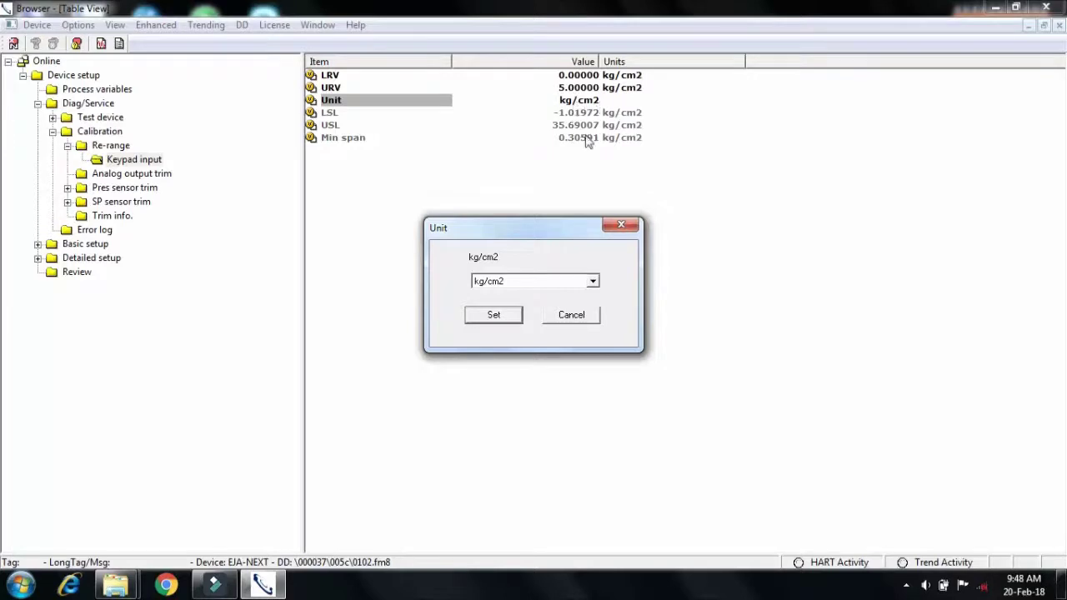
left_click(594, 282)
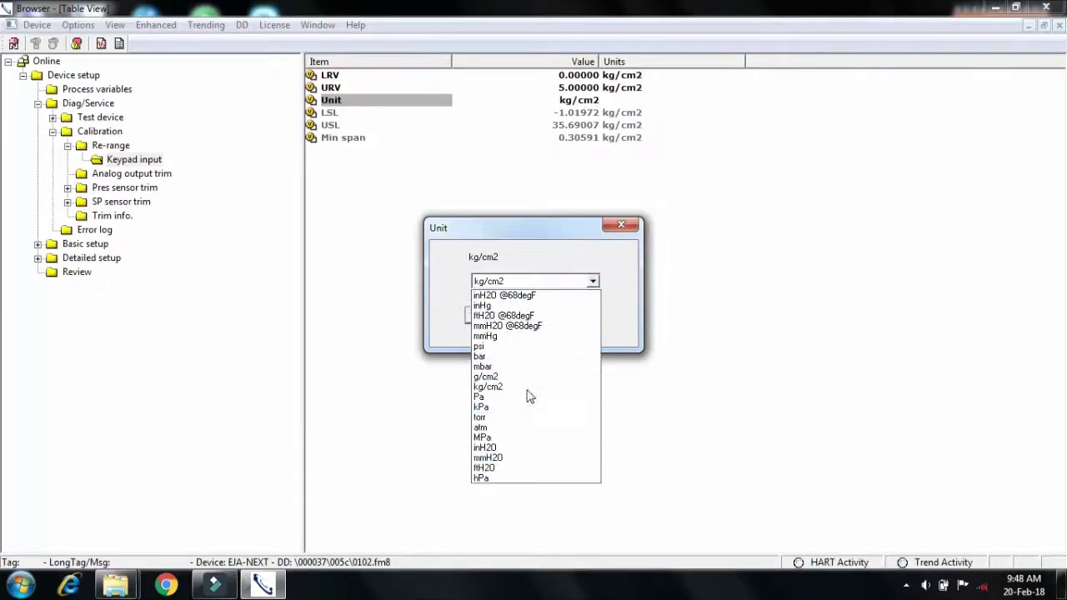
left_click(634, 291)
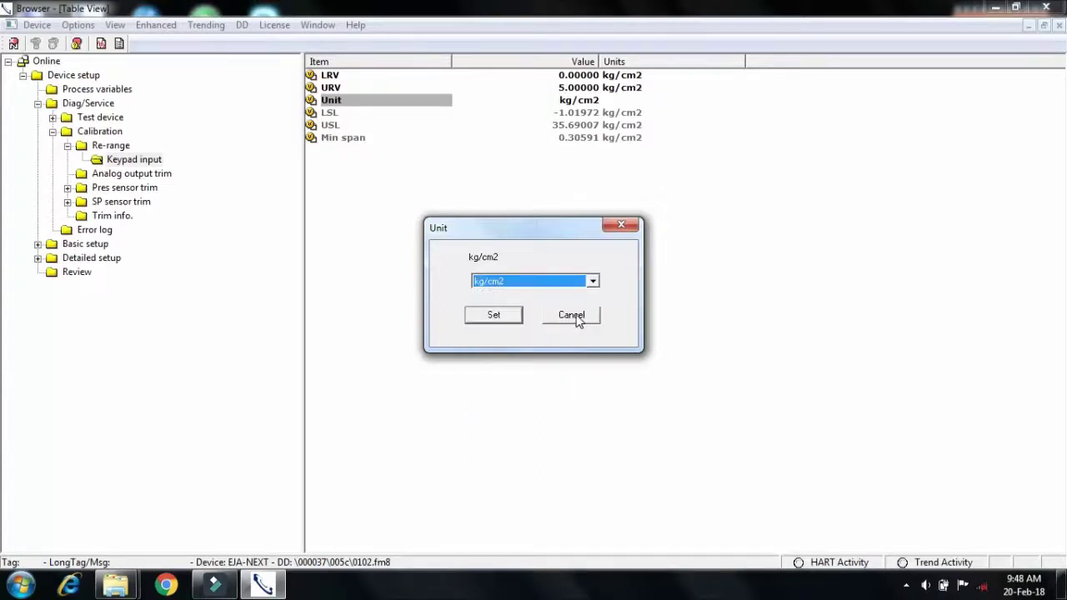
left_click(574, 316)
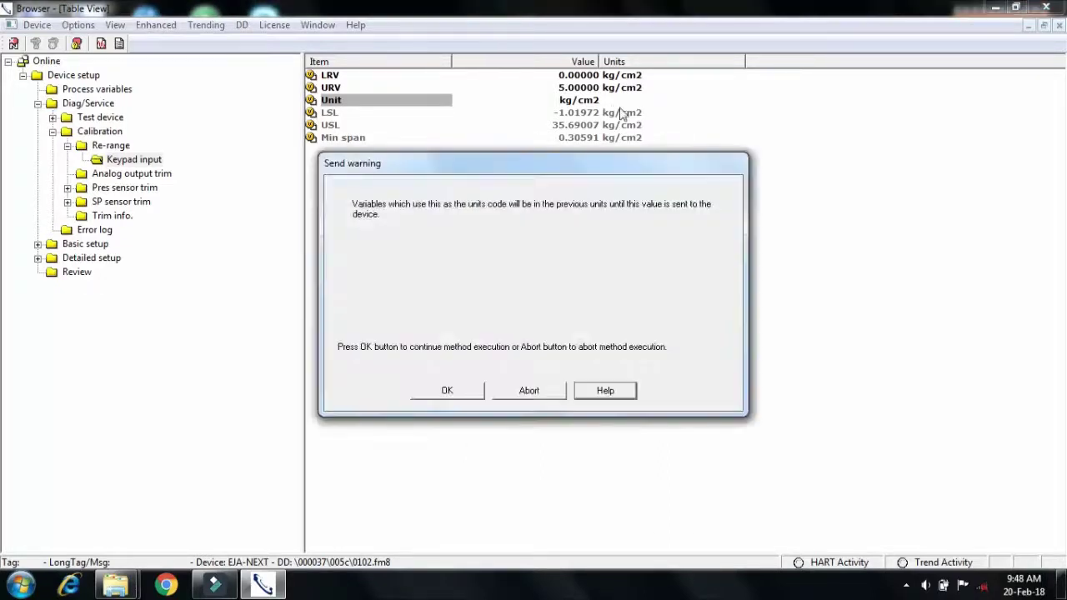
left_click(542, 392)
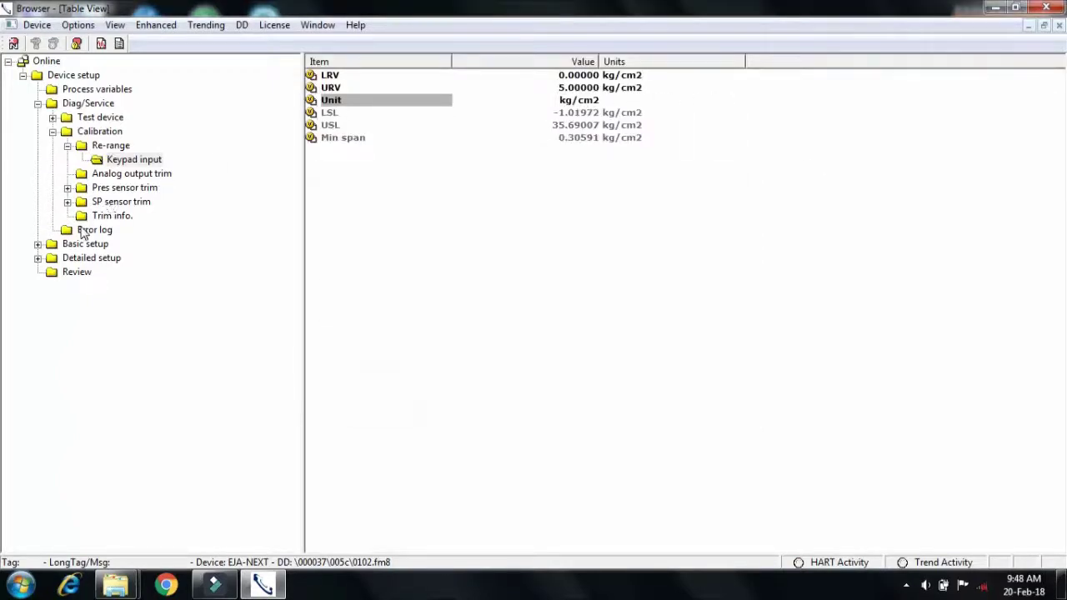
- Open the Engr disp range parameters within the Detailed setup's Display condition settings
left_click(37, 244)
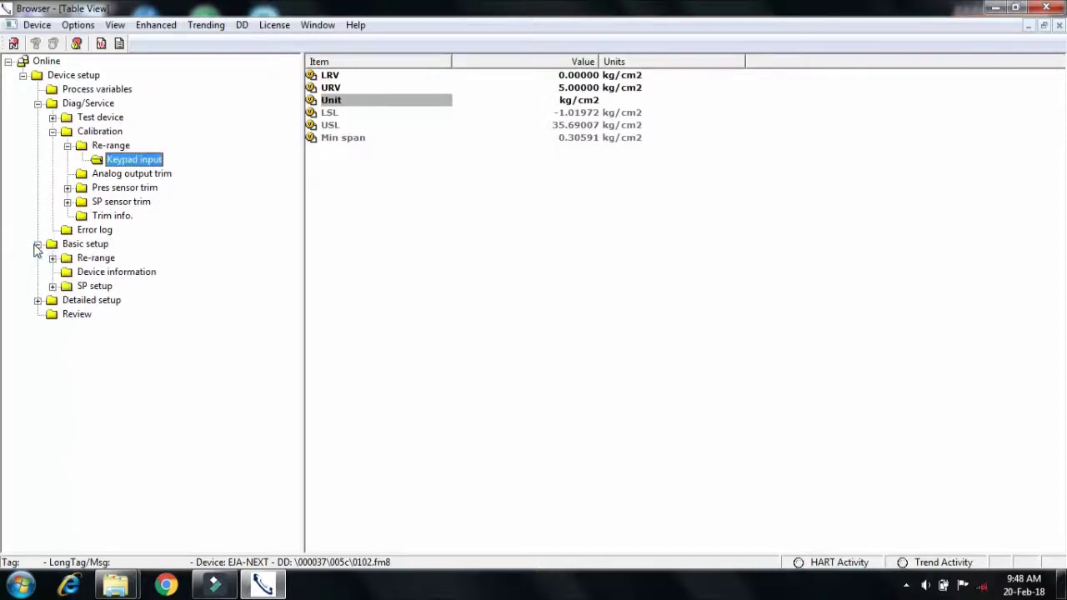
left_click(37, 300)
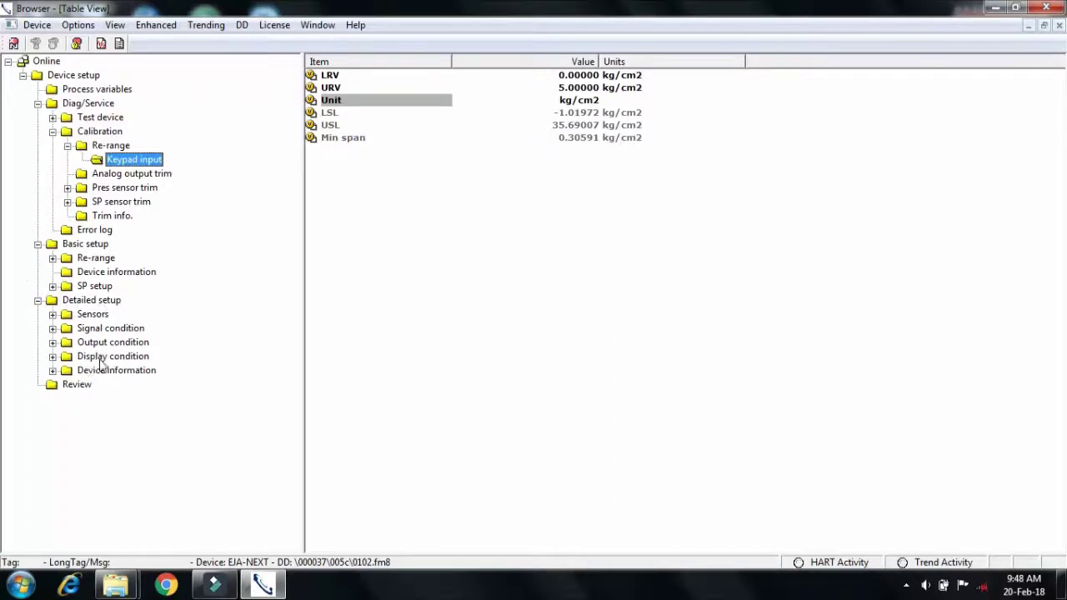
left_click(53, 356)
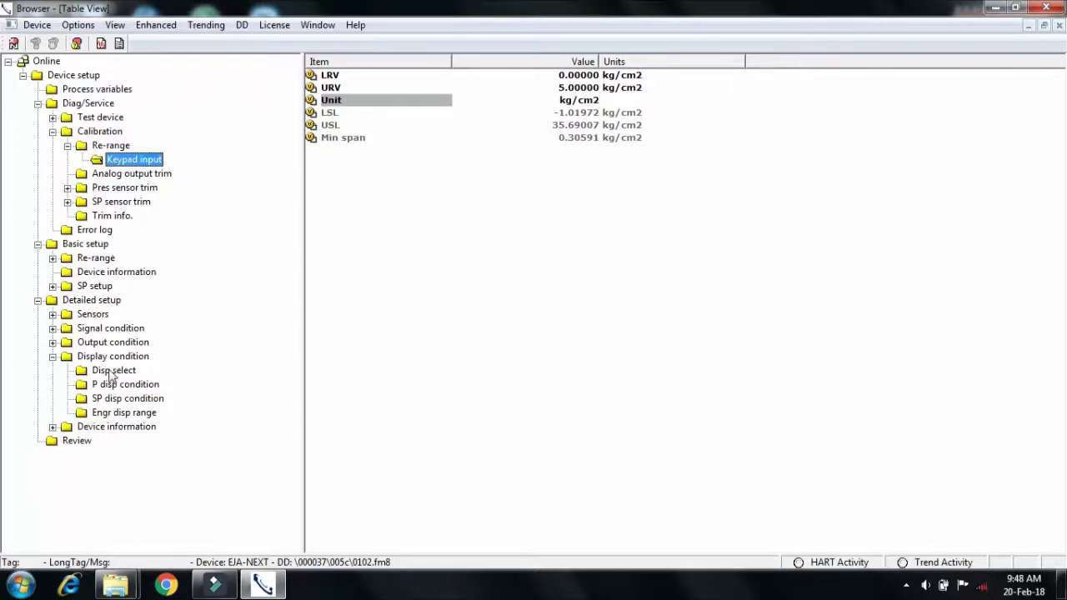
left_click(138, 414)
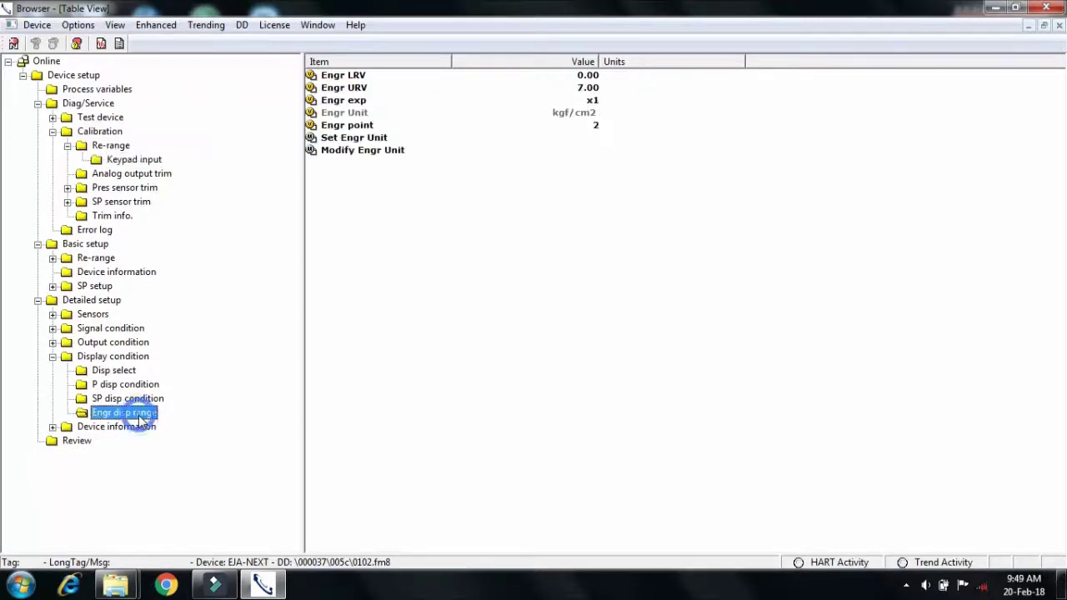
- Set the Engr URV to 5.00 and send the new display range value to the device
left_click(590, 88)
double_click(396, 89)
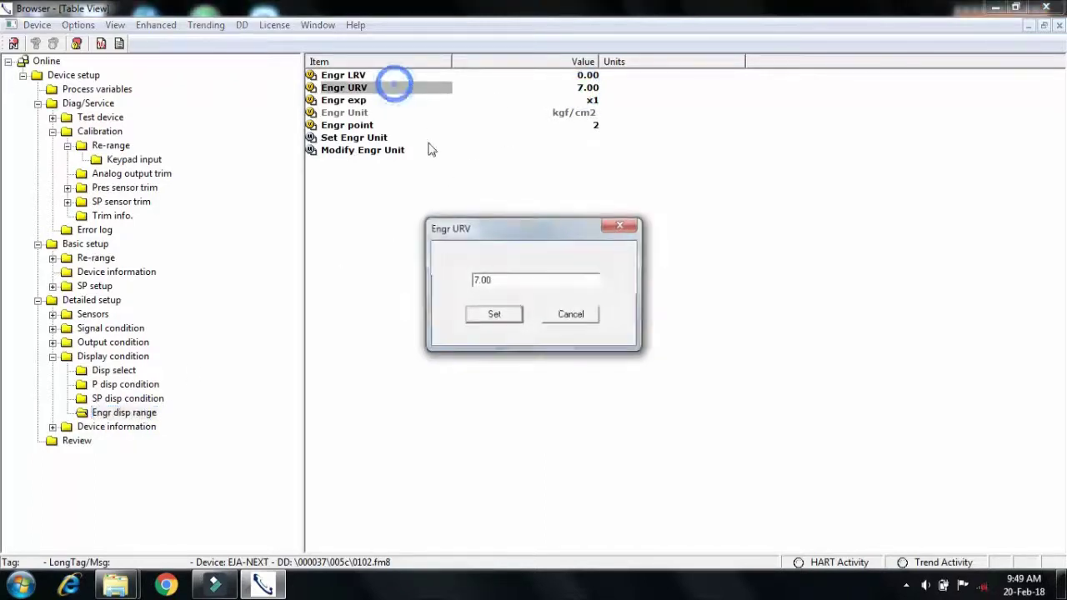
double_click(510, 281)
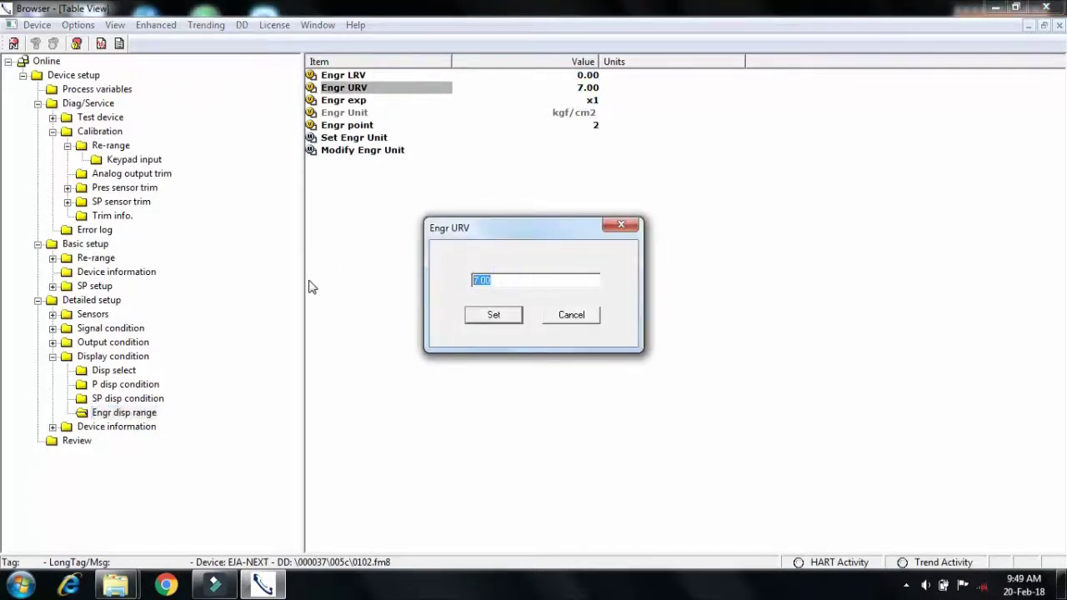
type("5")
left_click(493, 314)
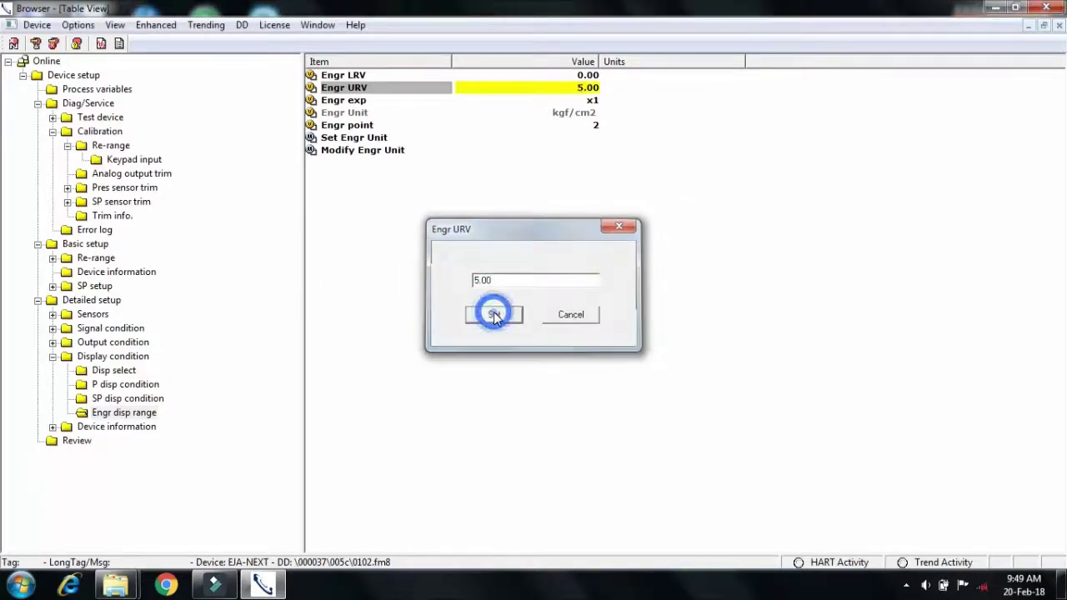
left_click(35, 43)
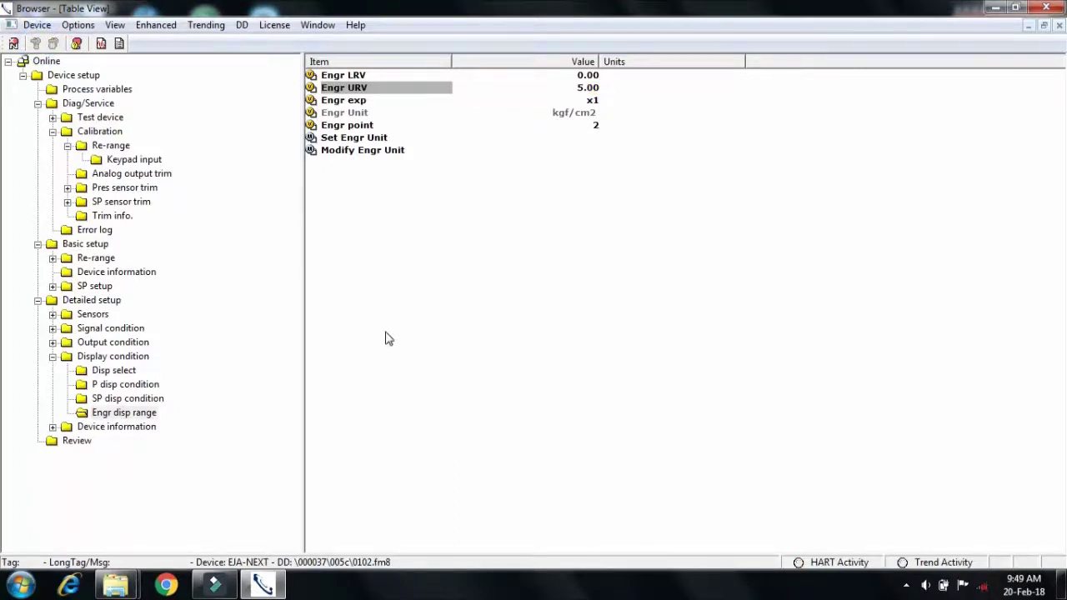
left_click(381, 76)
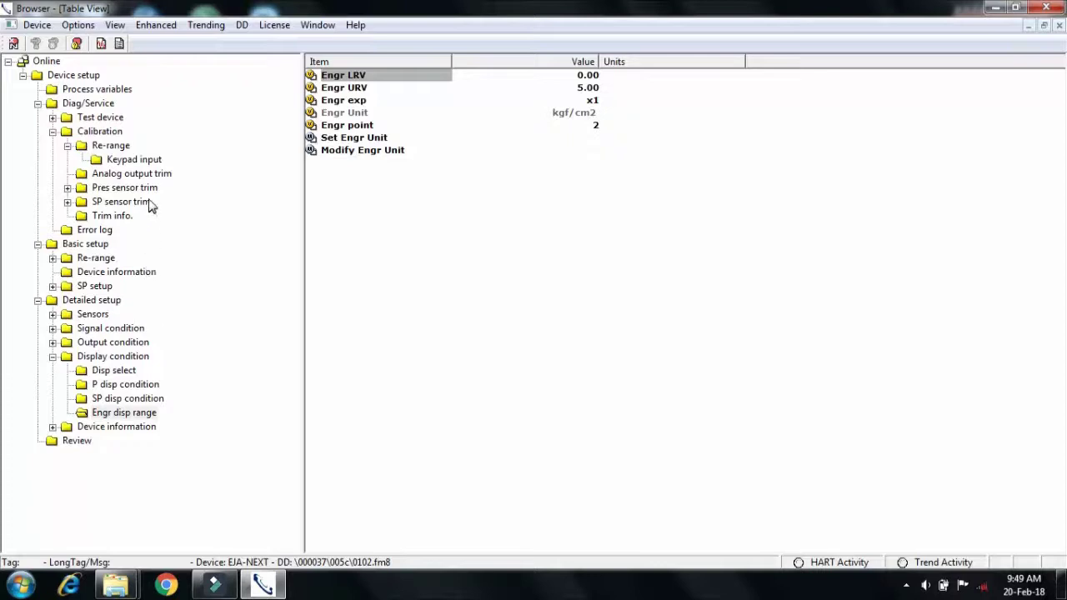
- Set the Date in the Basic setup's Device information to 02/20/2018 and send it to the device
left_click(37, 244)
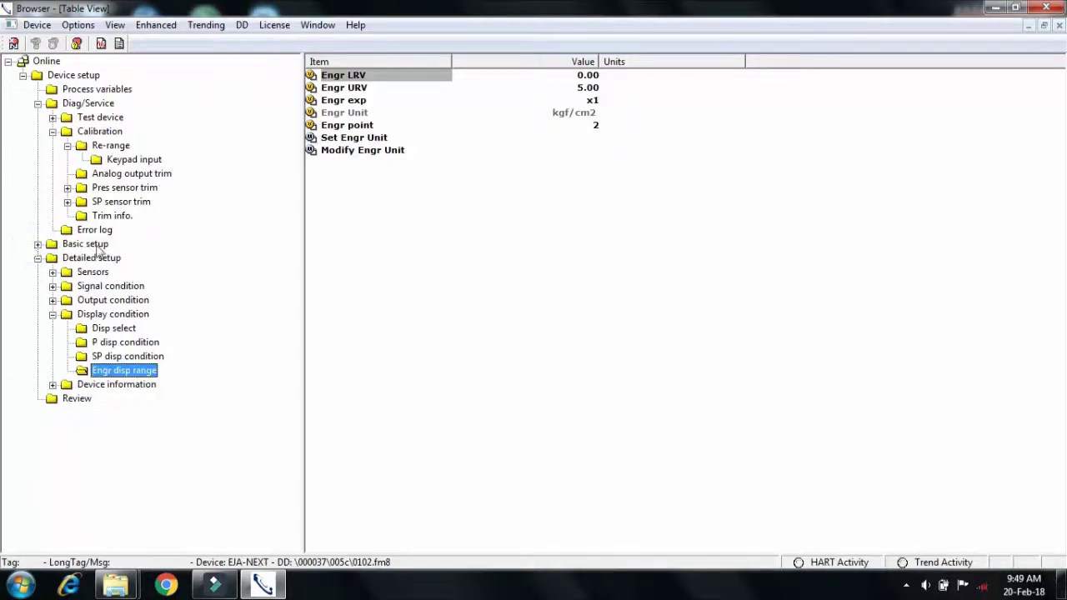
left_click(38, 243)
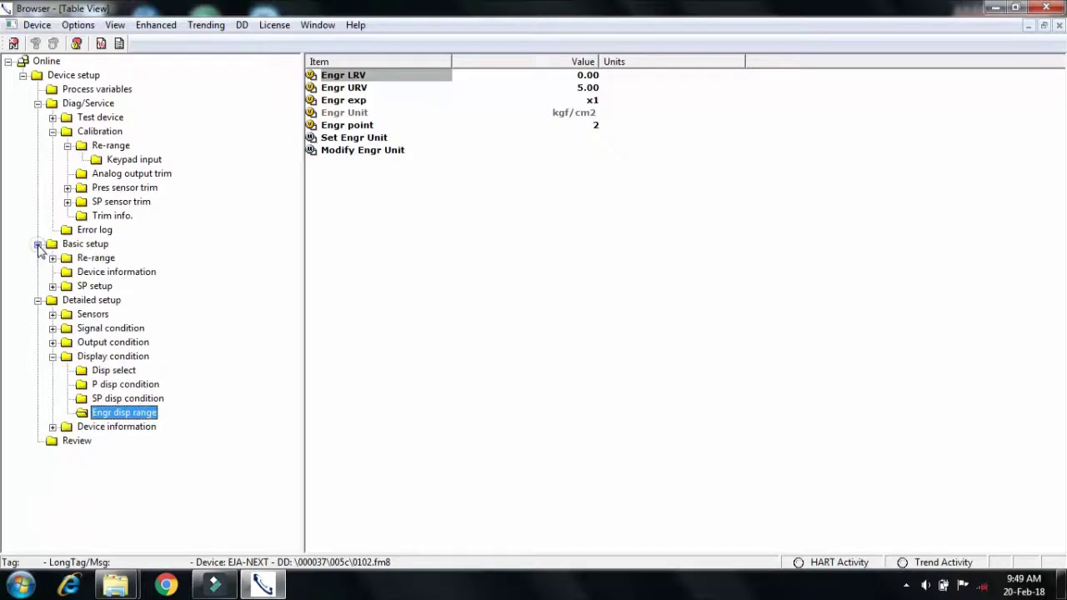
left_click(93, 273)
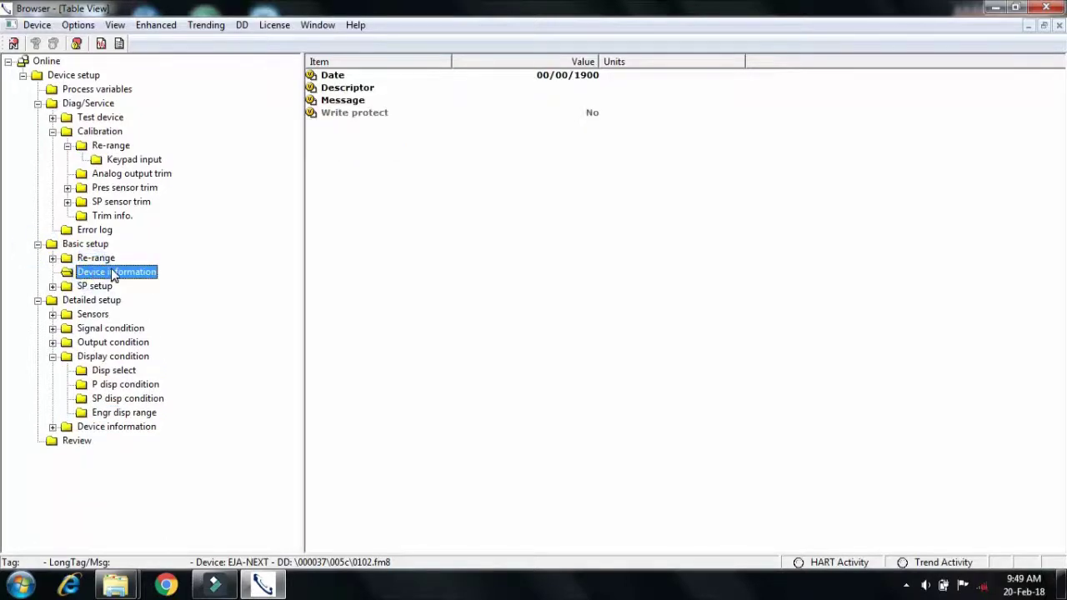
left_click(550, 80)
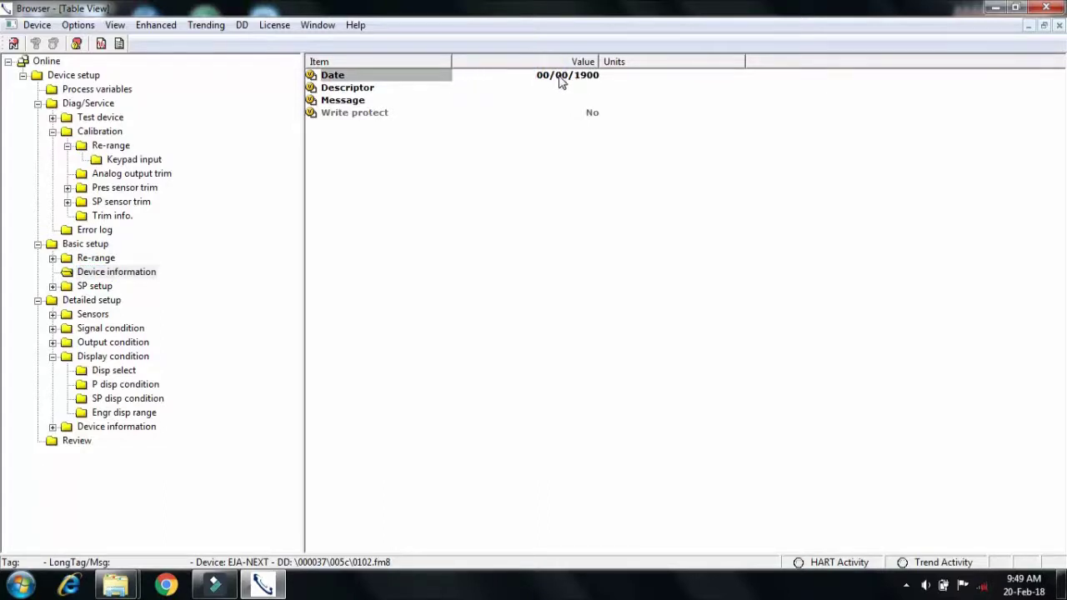
double_click(380, 76)
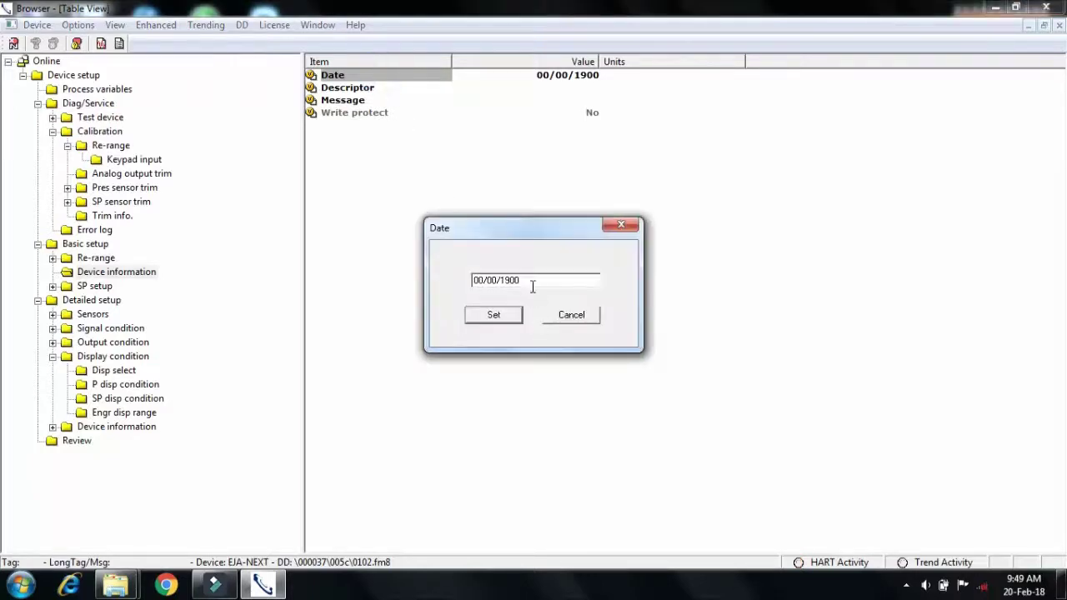
left_click_drag(529, 281, 358, 291)
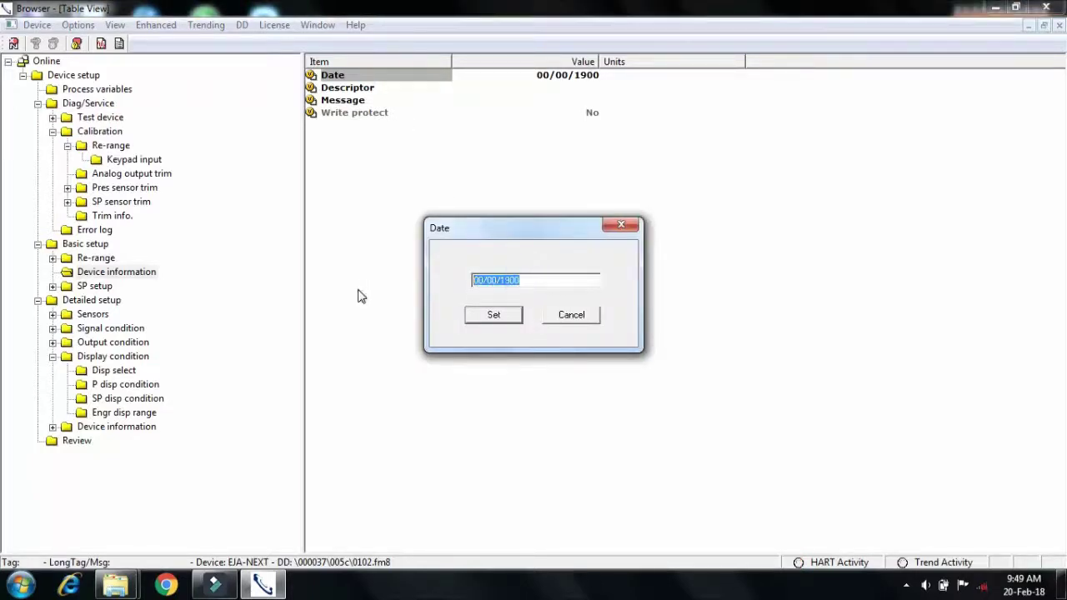
type("02/")
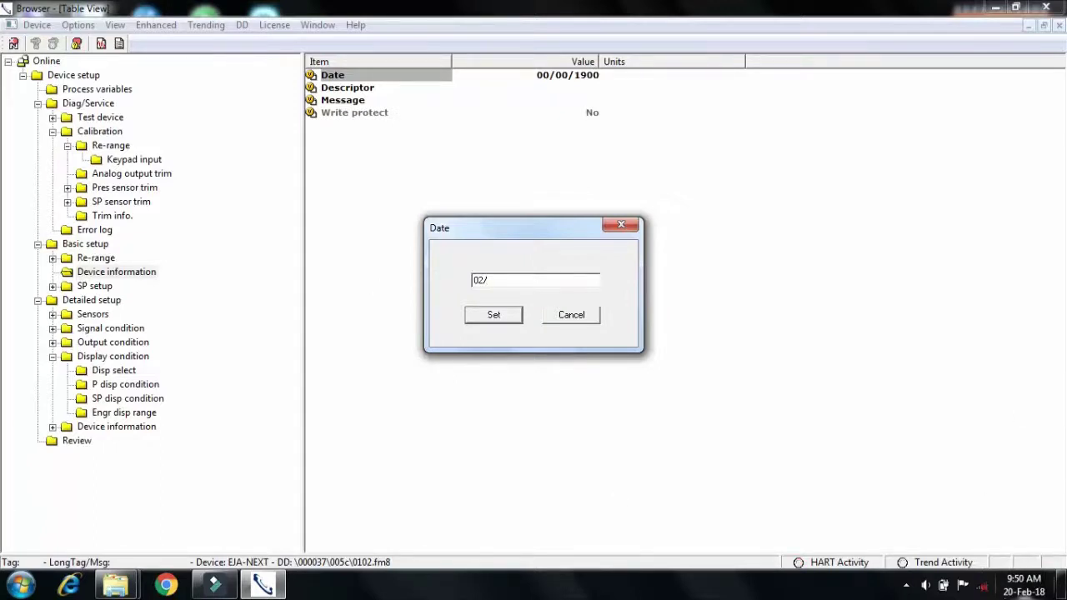
left_click(515, 281)
left_click(497, 315)
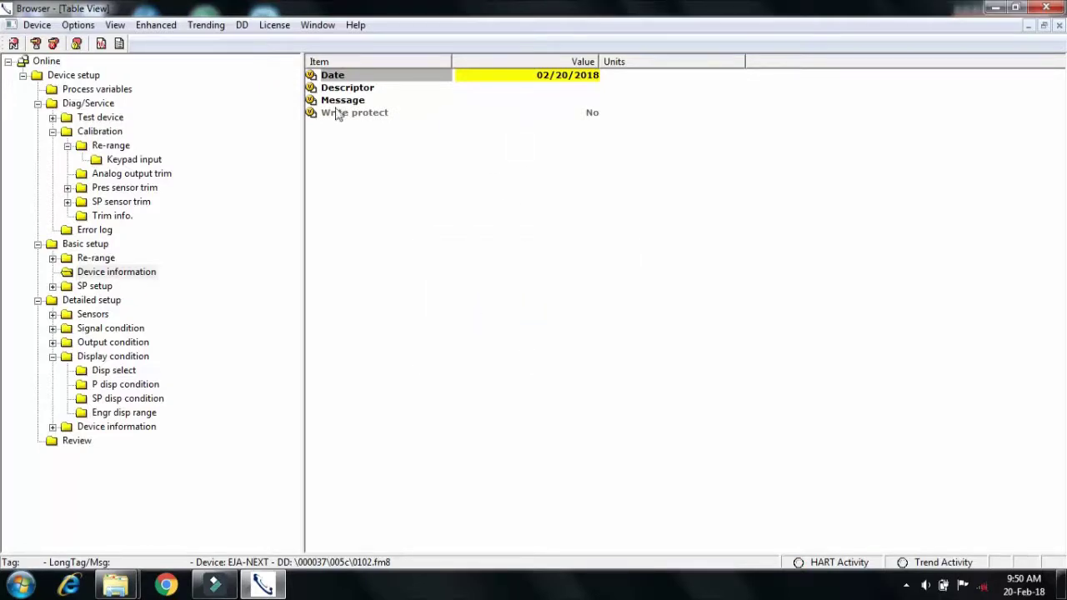
left_click(36, 46)
- Set the Descriptor in the device information to Cloudy Water and send it to the device
left_click(357, 89)
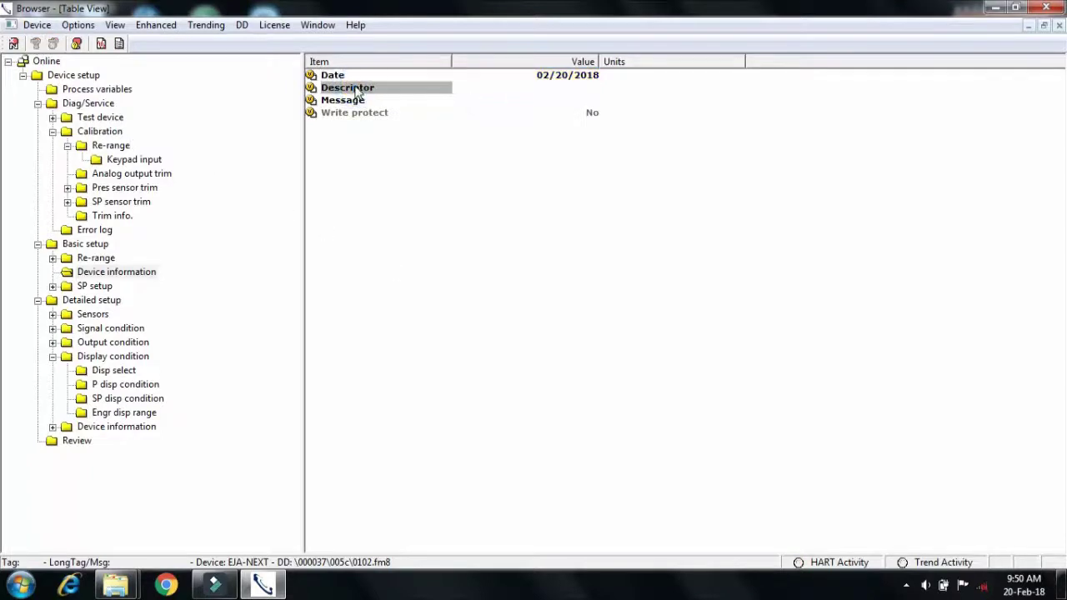
double_click(357, 90)
left_click(489, 279)
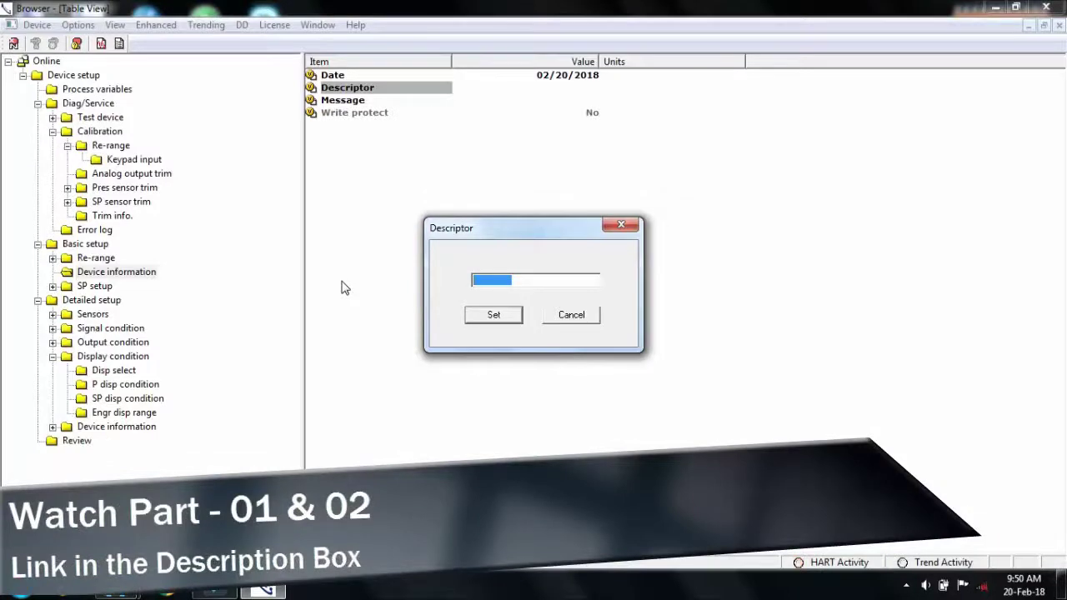
type("Cloudy Wat")
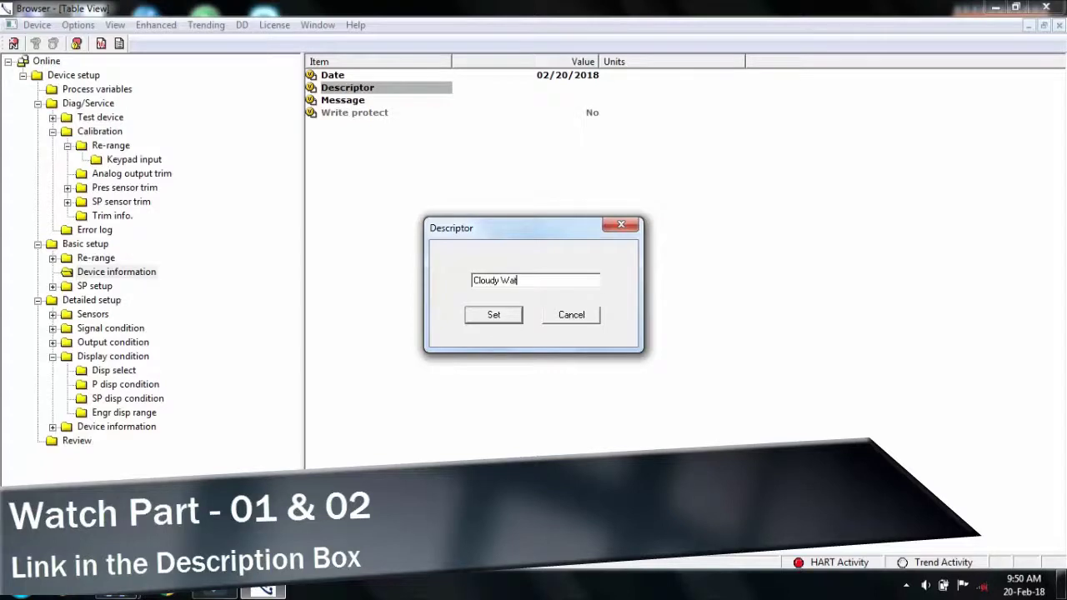
type("er")
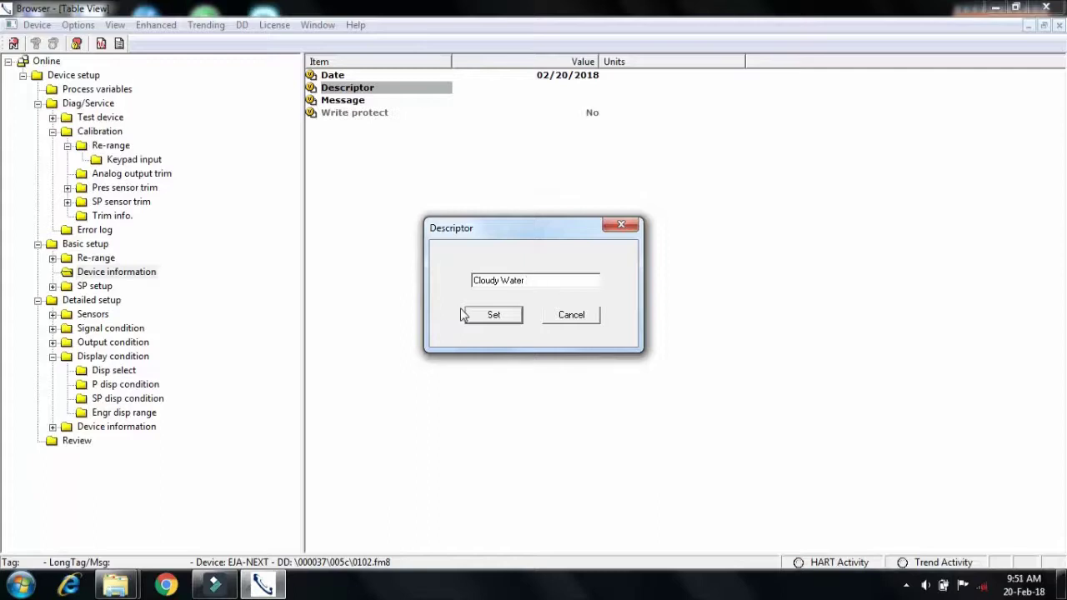
left_click(488, 318)
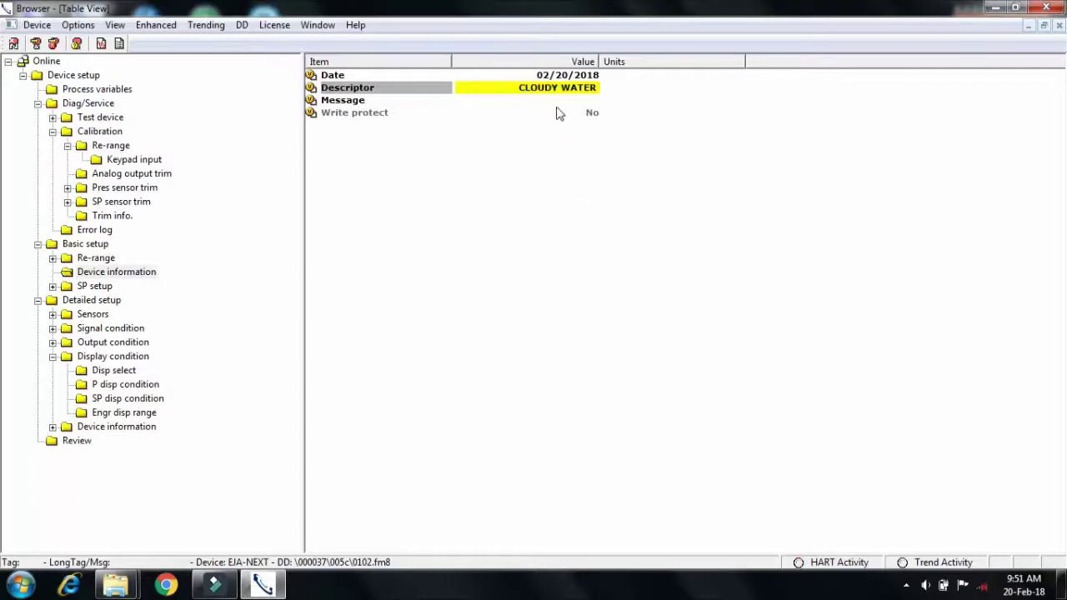
left_click(35, 43)
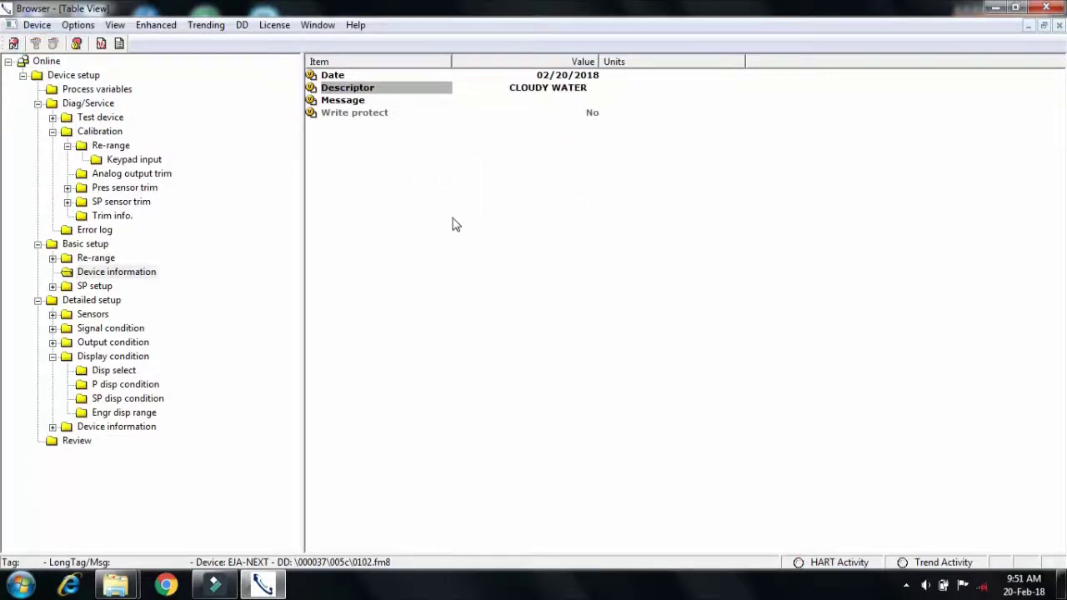
- Set the Message to CV-1010 and send it to the device, and open the Review page to check the configuration
double_click(360, 100)
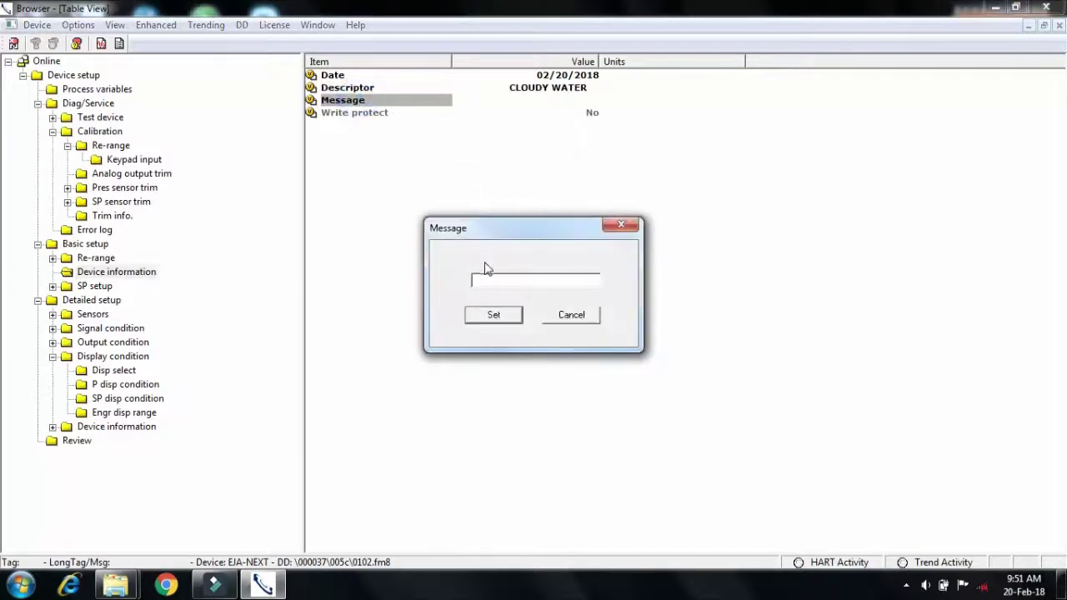
left_click_drag(549, 279, 262, 256)
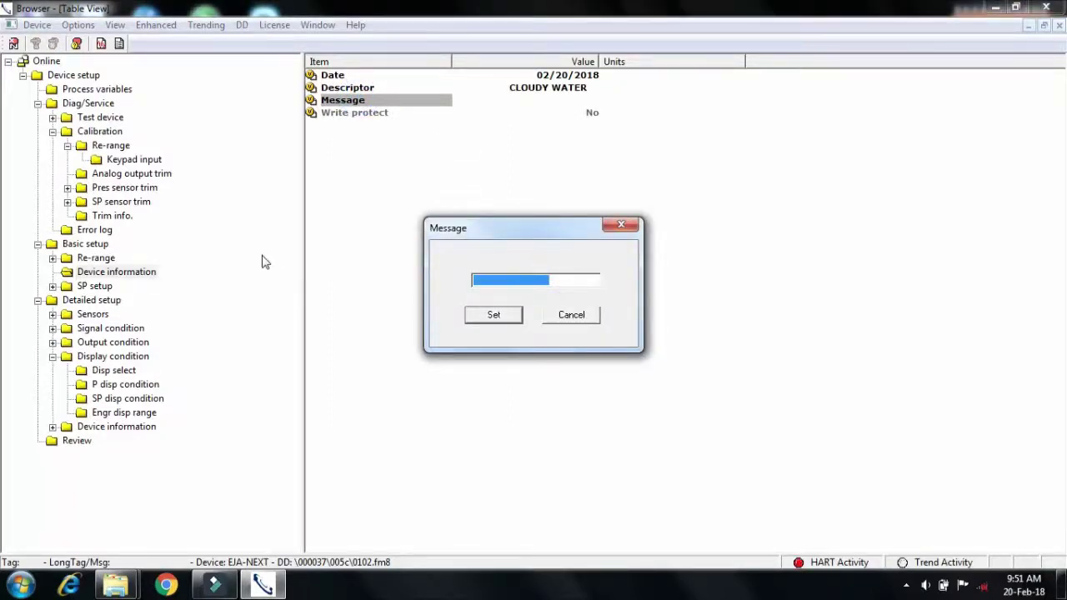
type("CV-1010")
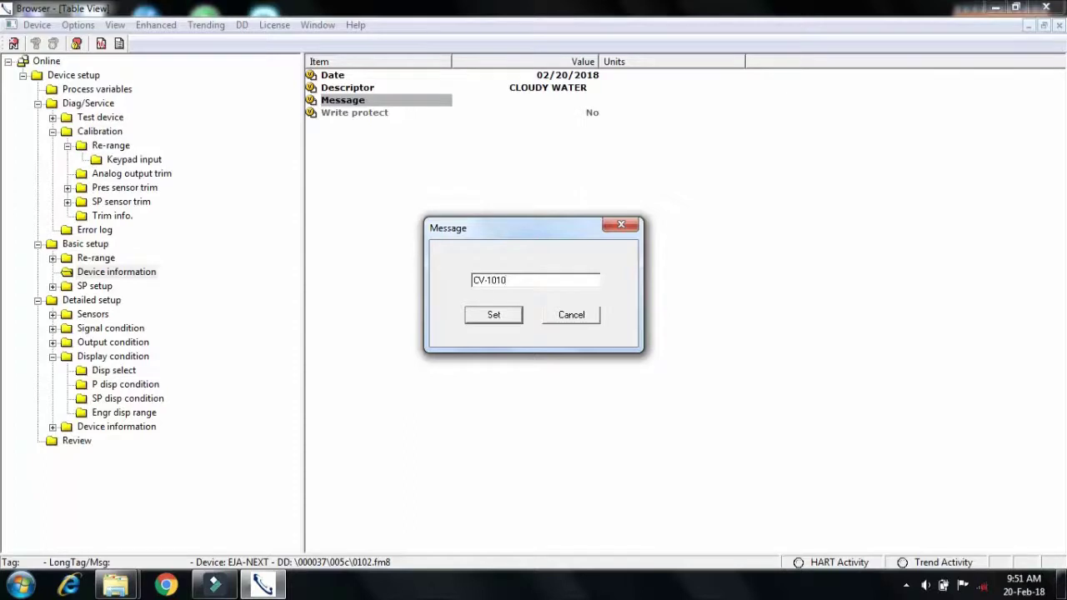
left_click(500, 315)
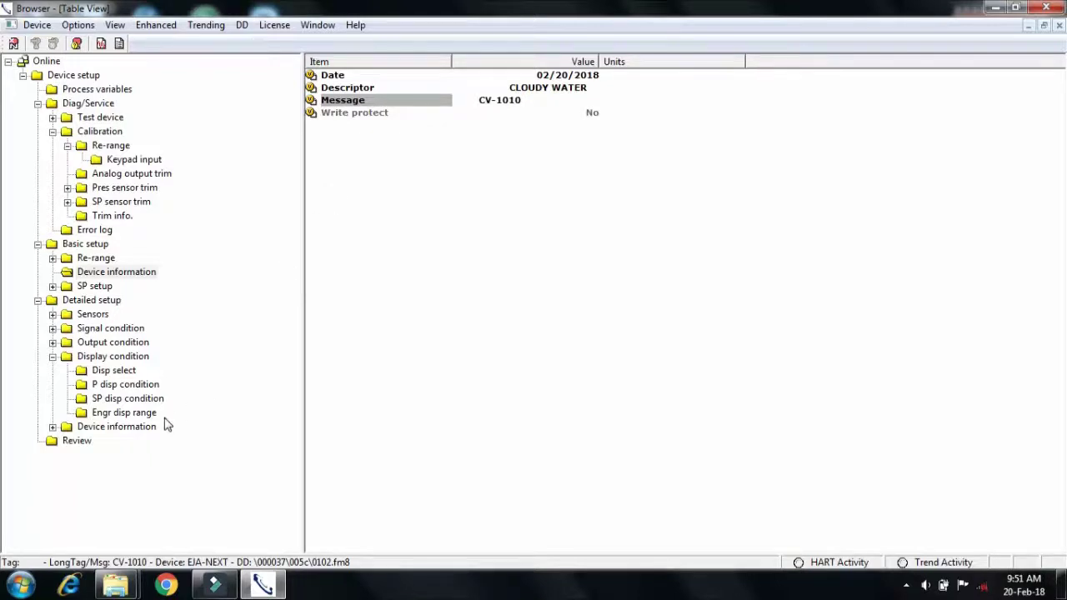
left_click(73, 441)
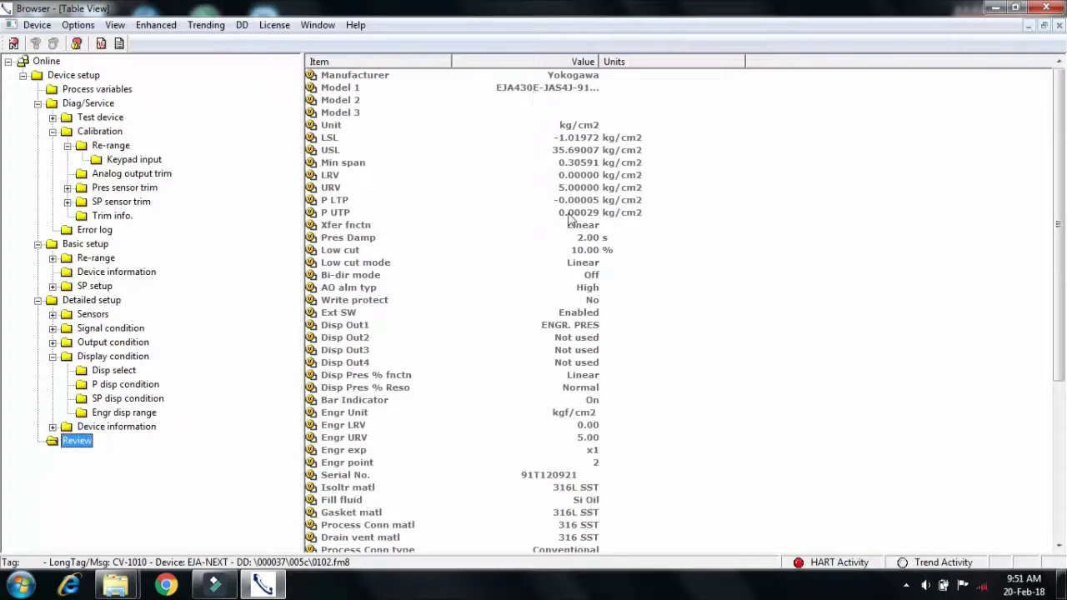
- Examine the URV, LRV, Engr URV, Engr LRV, Date, Descriptor and Message entries in the Review list
left_click(334, 193)
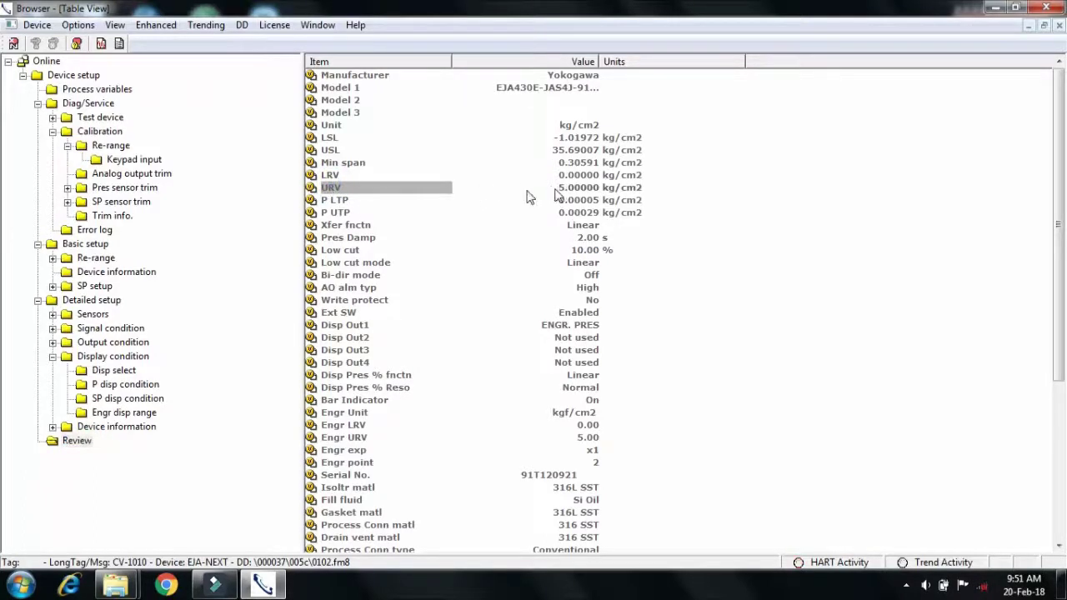
left_click(339, 177)
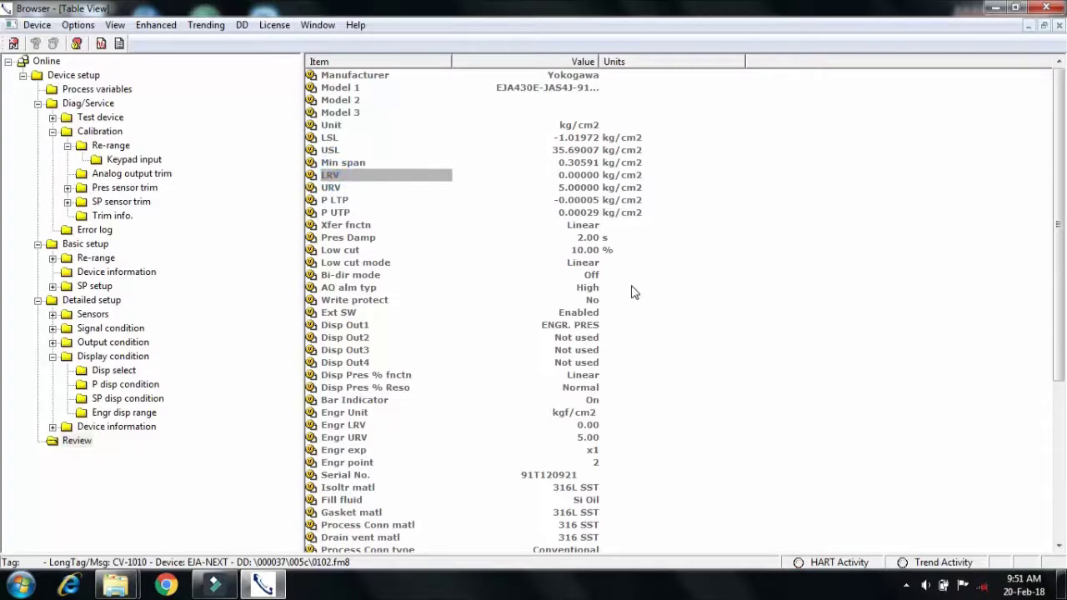
left_click(798, 350)
left_click_drag(1054, 327, 1061, 477)
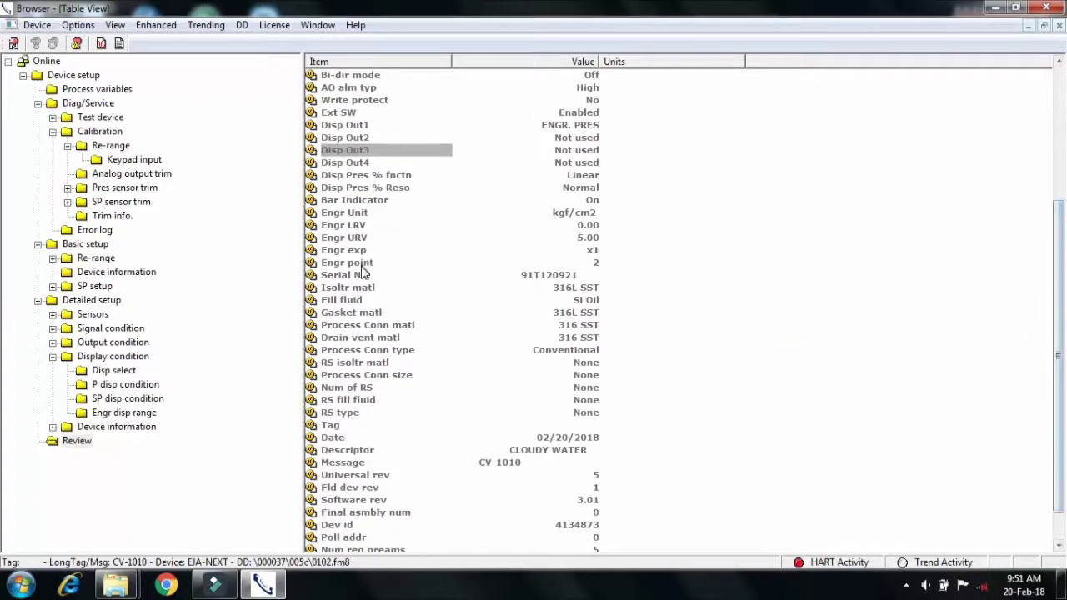
left_click(359, 237)
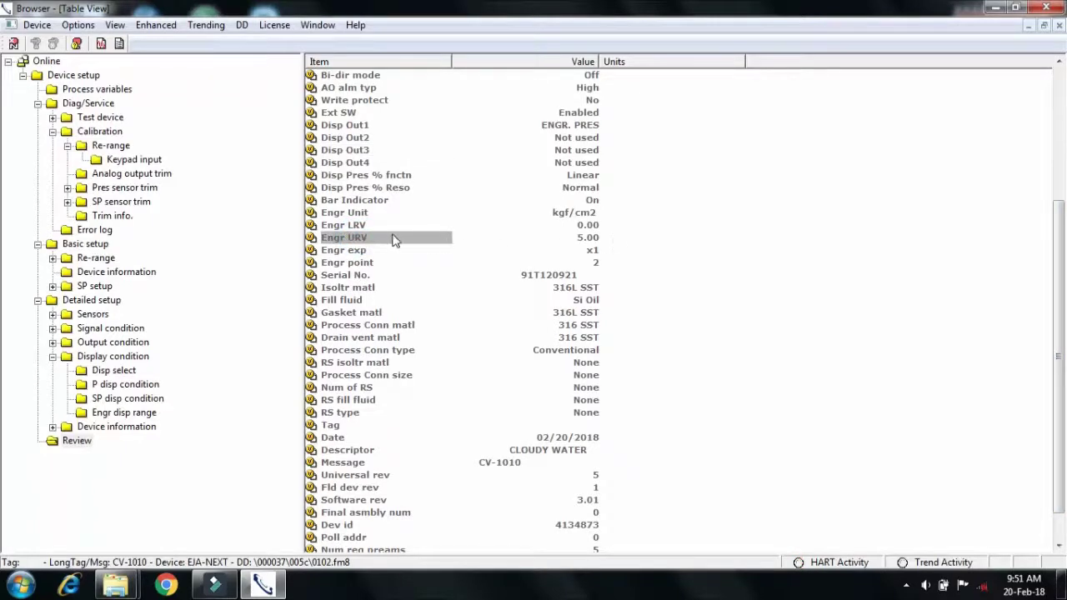
left_click(354, 225)
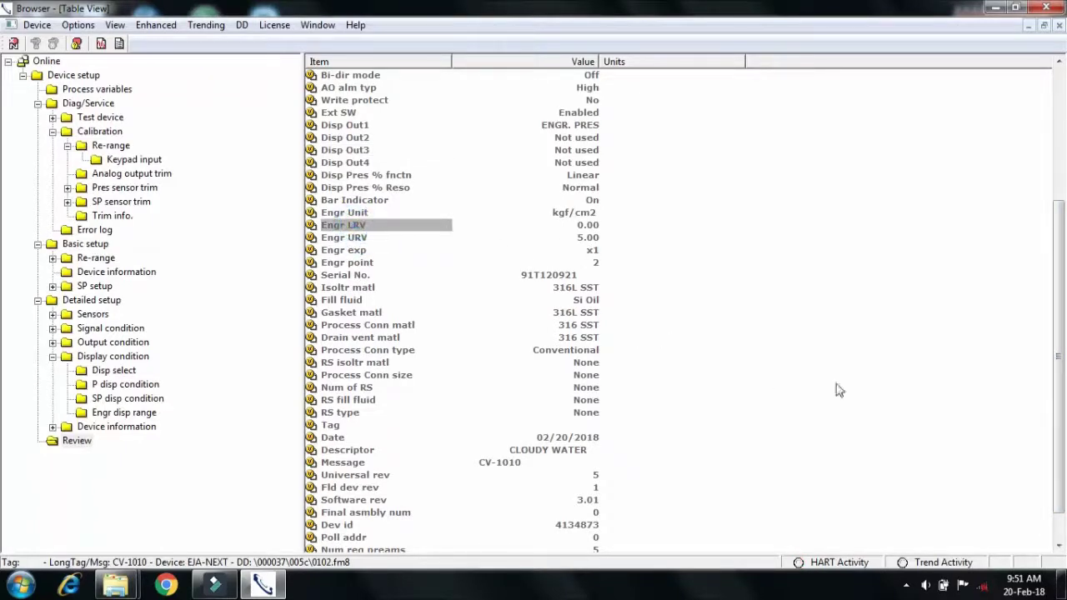
scroll(1049, 331, "down", 1)
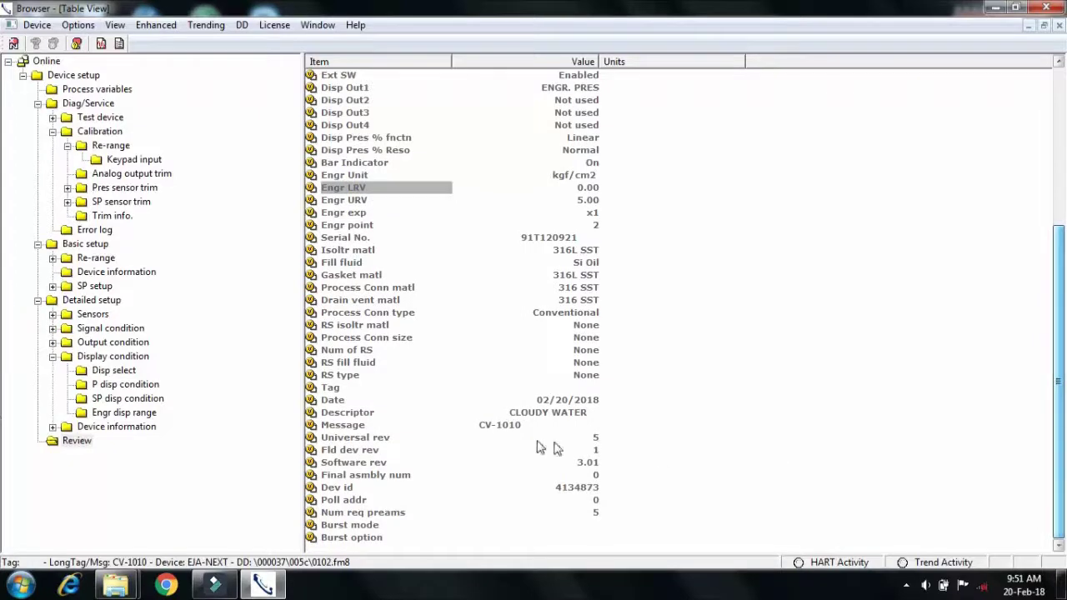
left_click(332, 399)
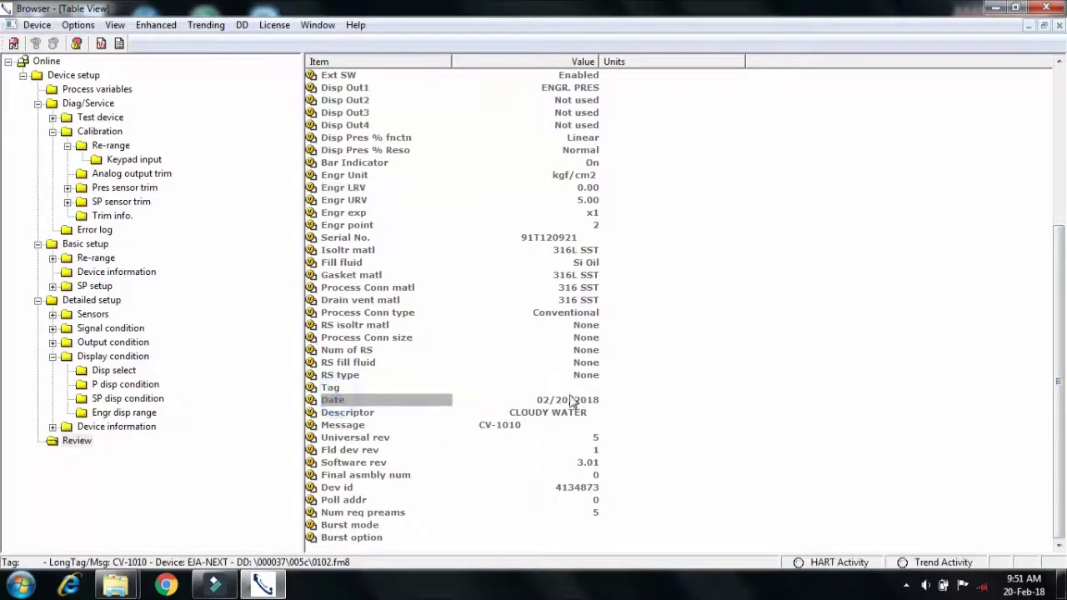
left_click(367, 413)
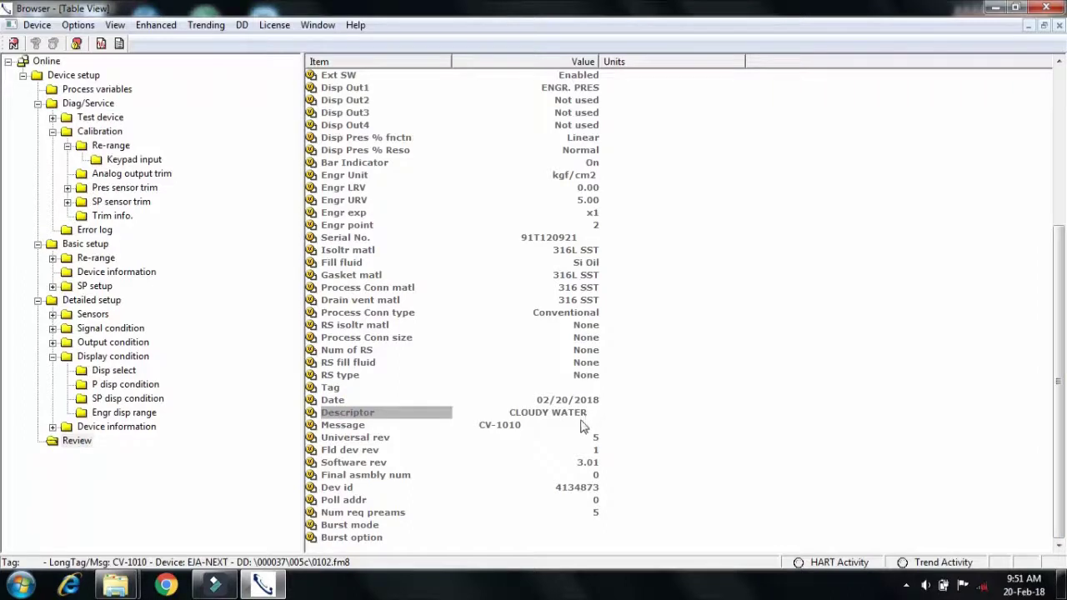
left_click(504, 428)
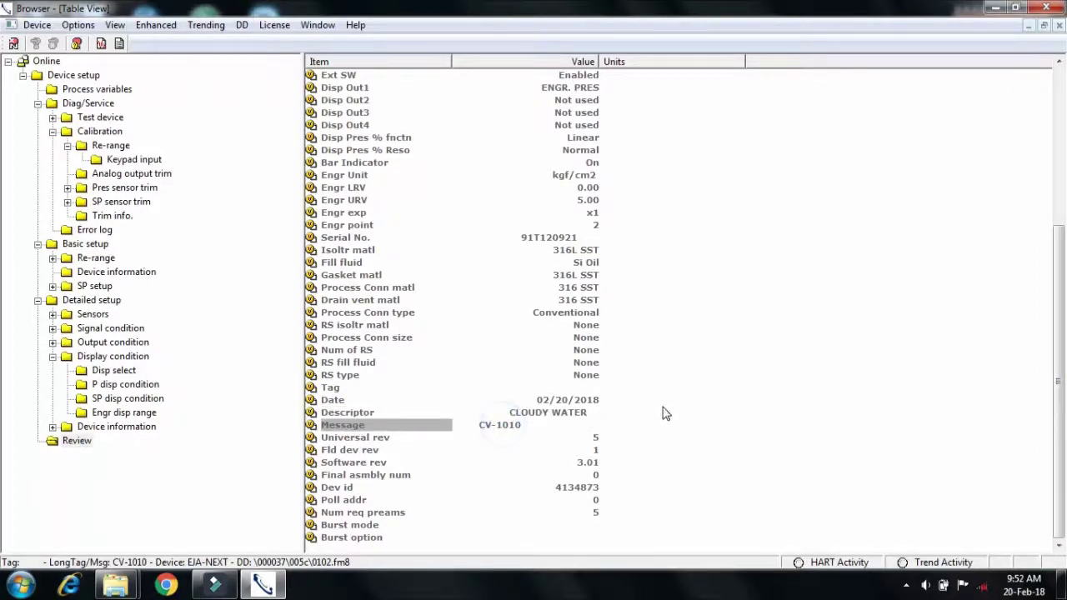